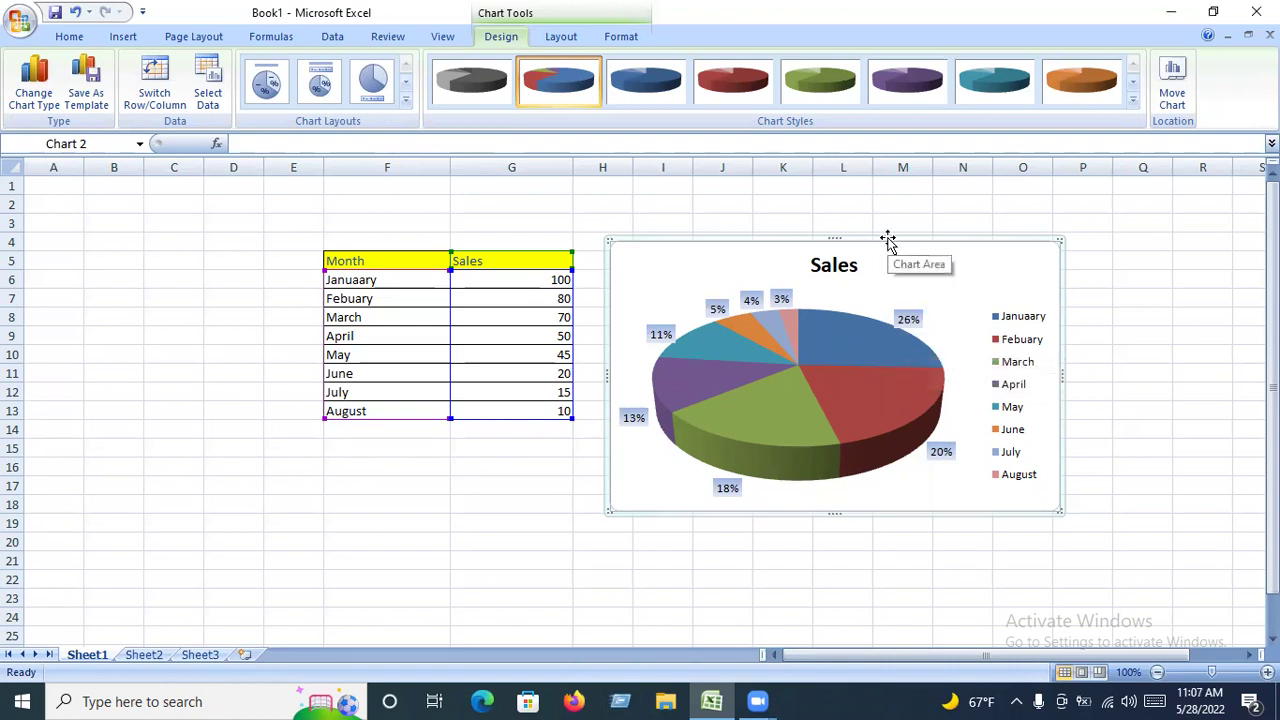
Step: Cut the existing 3-D Sales pie chart off the worksheet
{"action": "right_click", "coordinate": [888, 240]}
{"action": "left_click", "coordinate": [930, 268]}
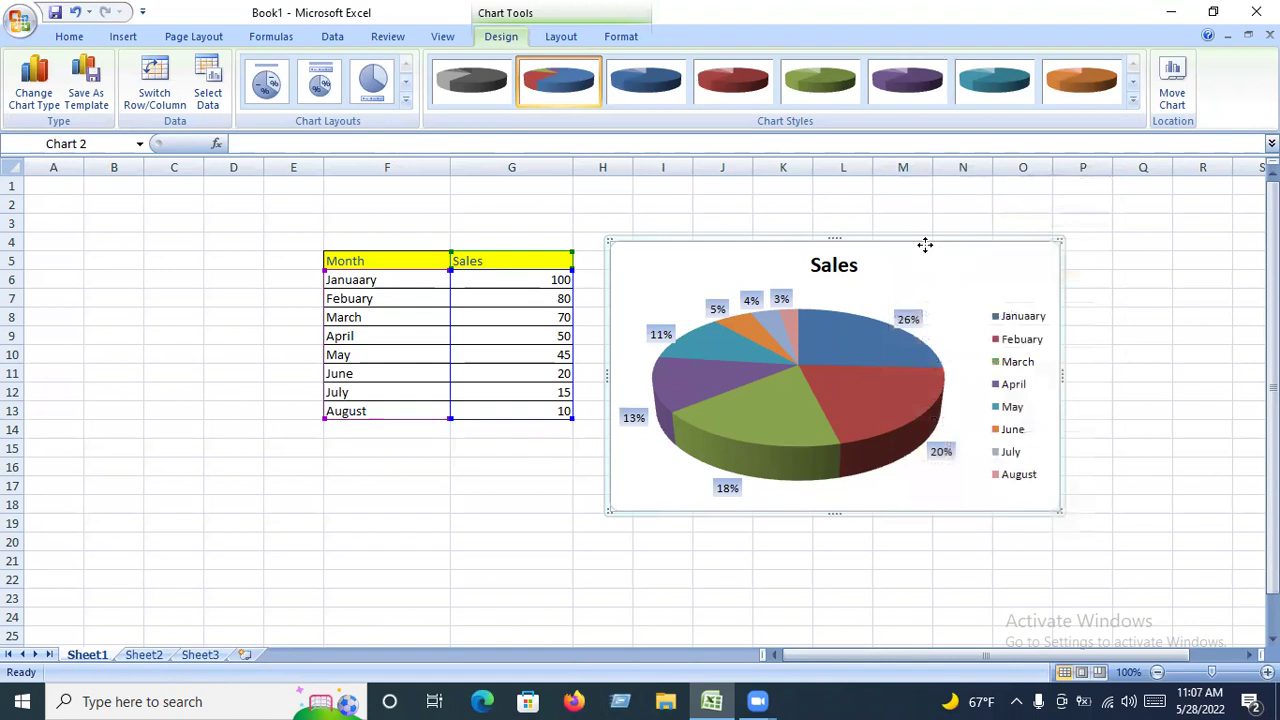
{"action": "right_click", "coordinate": [925, 245]}
{"action": "left_click", "coordinate": [965, 257]}
Step: Cut the Sales heading from G5 and enter headings Month in I5 and Sales in J5
{"action": "left_click", "coordinate": [480, 262]}
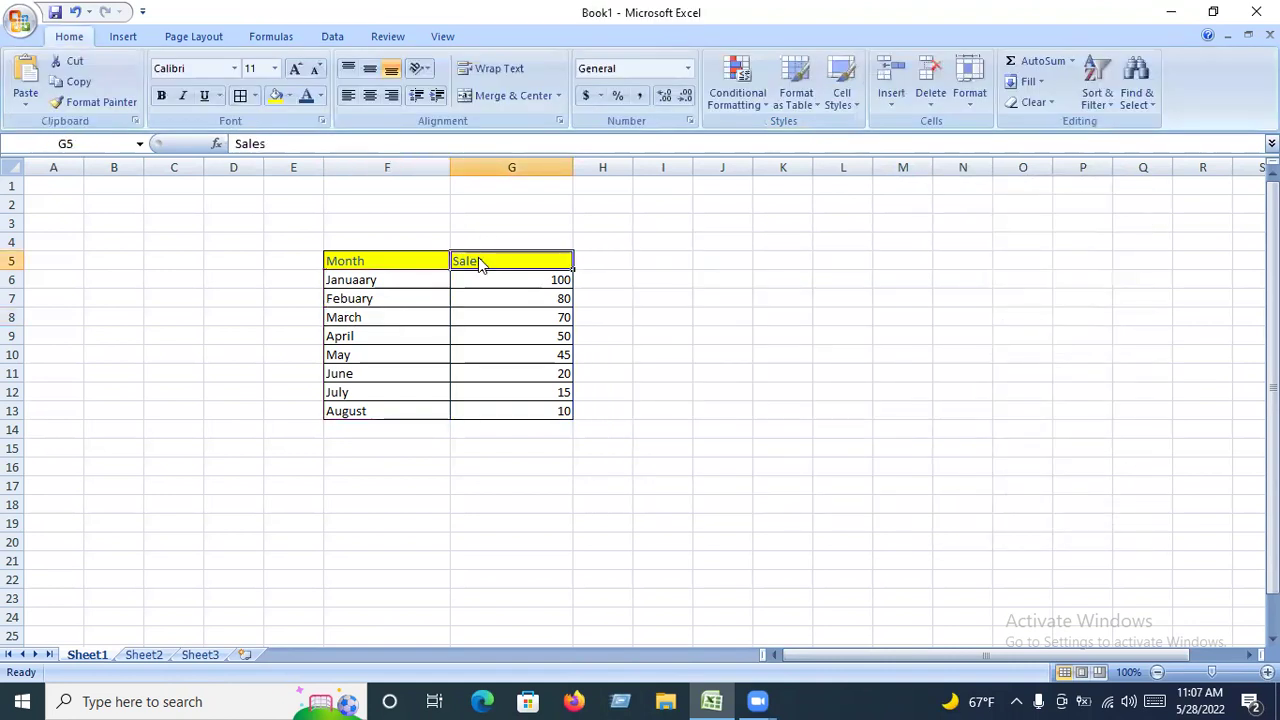
{"action": "right_click", "coordinate": [480, 262]}
{"action": "left_click", "coordinate": [505, 268]}
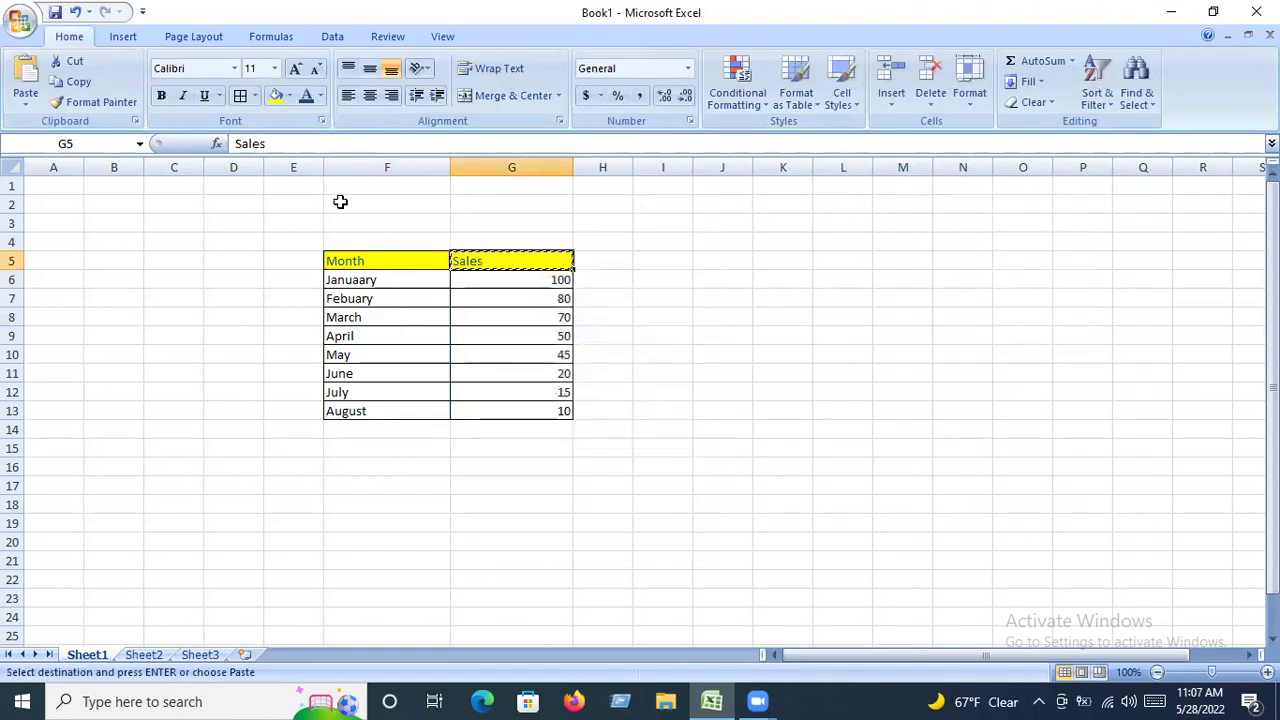
{"action": "left_click", "coordinate": [668, 259]}
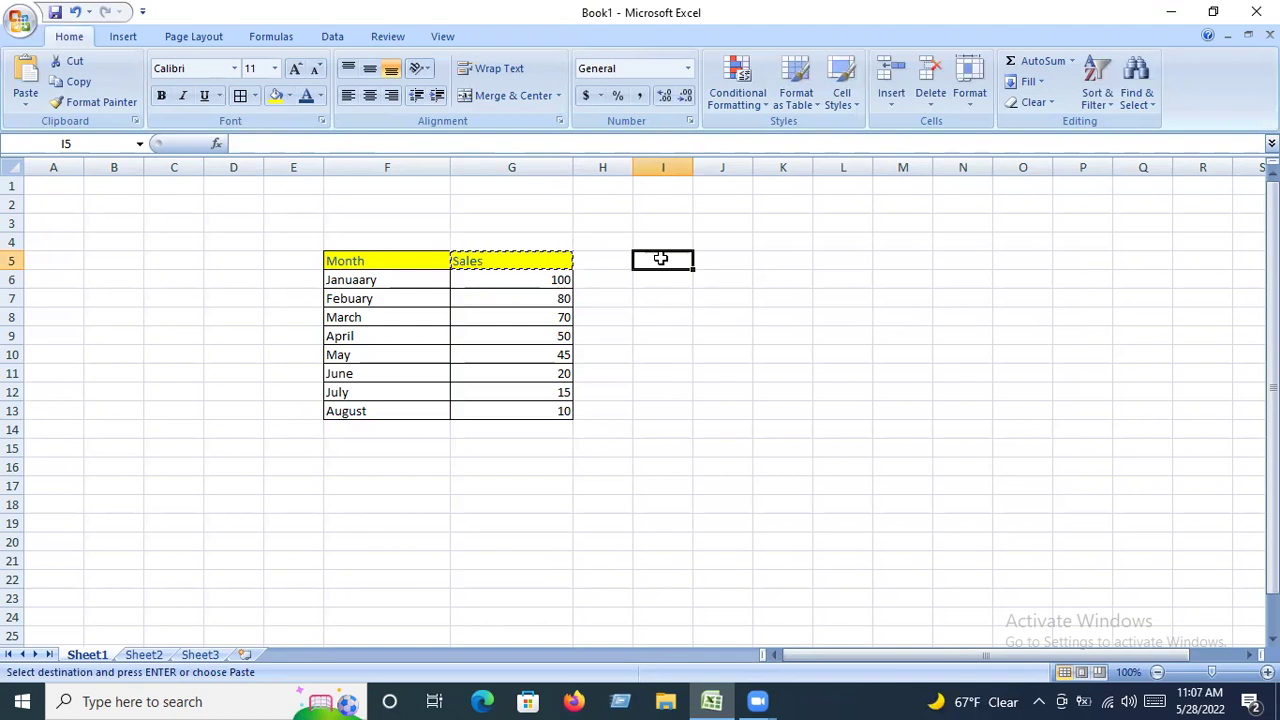
{"action": "type", "text": "Mont"}
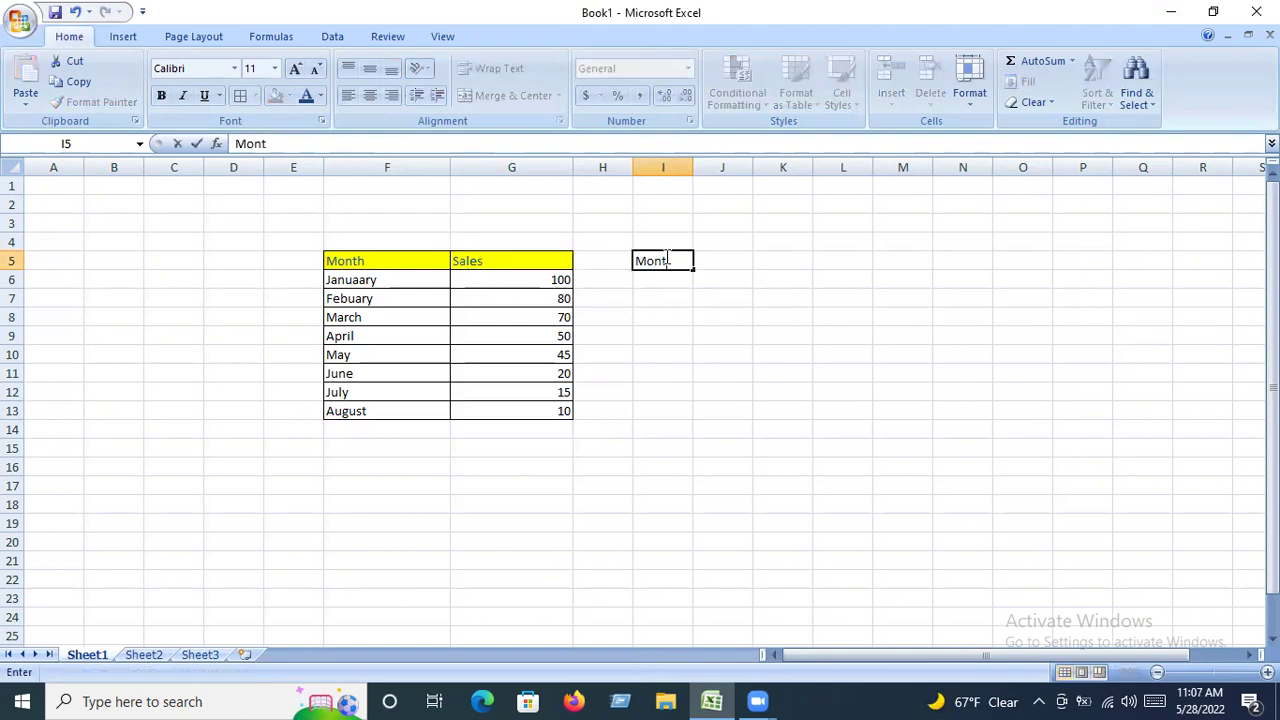
{"action": "left_click", "coordinate": [713, 261]}
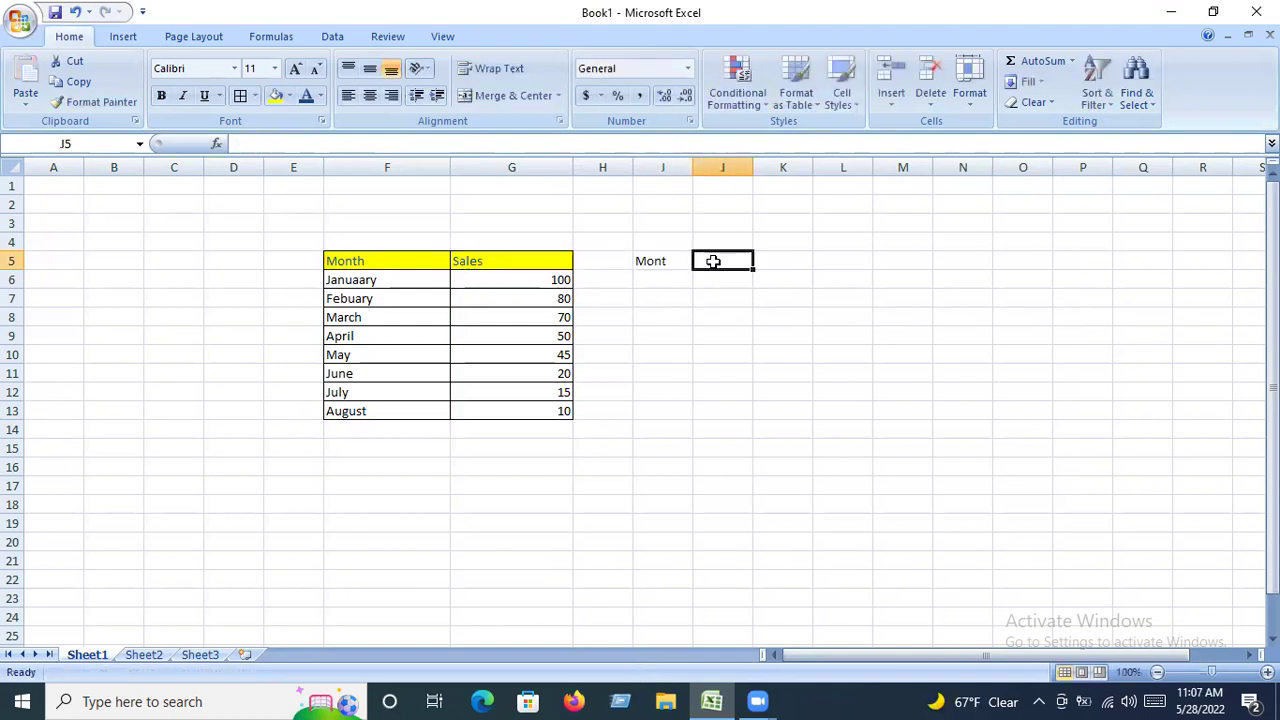
{"action": "left_click", "coordinate": [662, 261]}
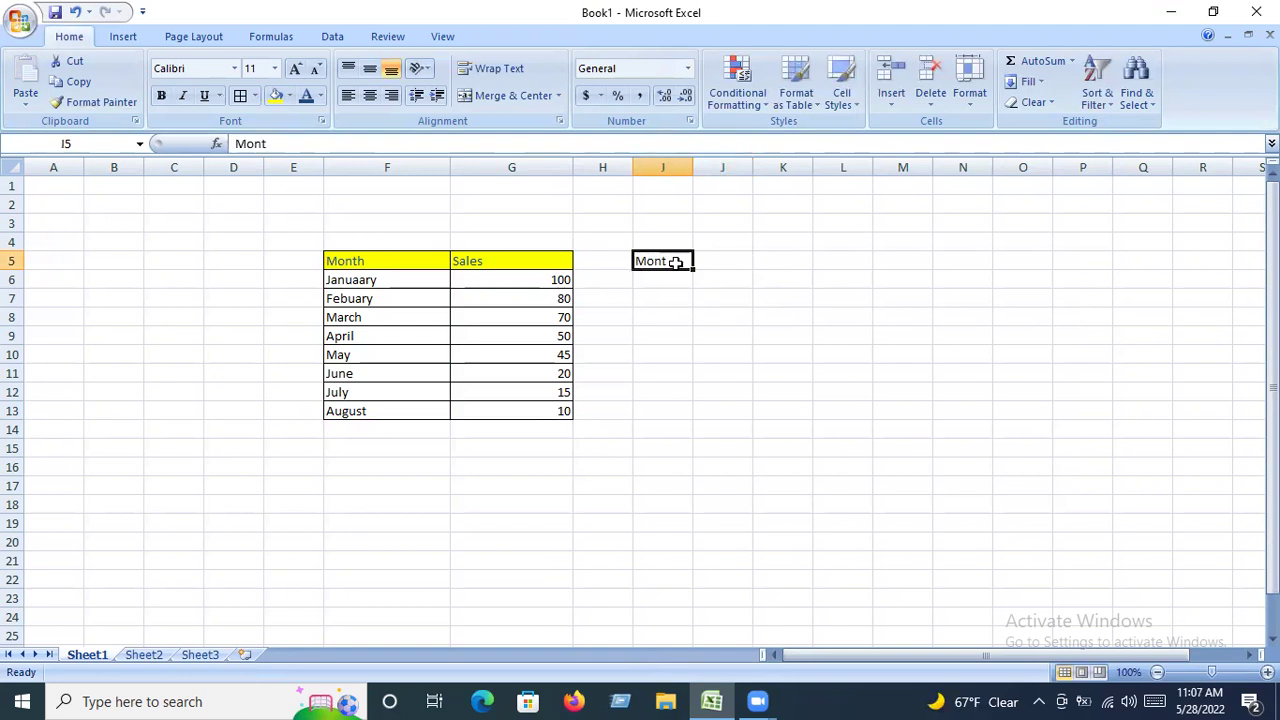
{"action": "left_click", "coordinate": [327, 147]}
{"action": "type", "text": "h"}
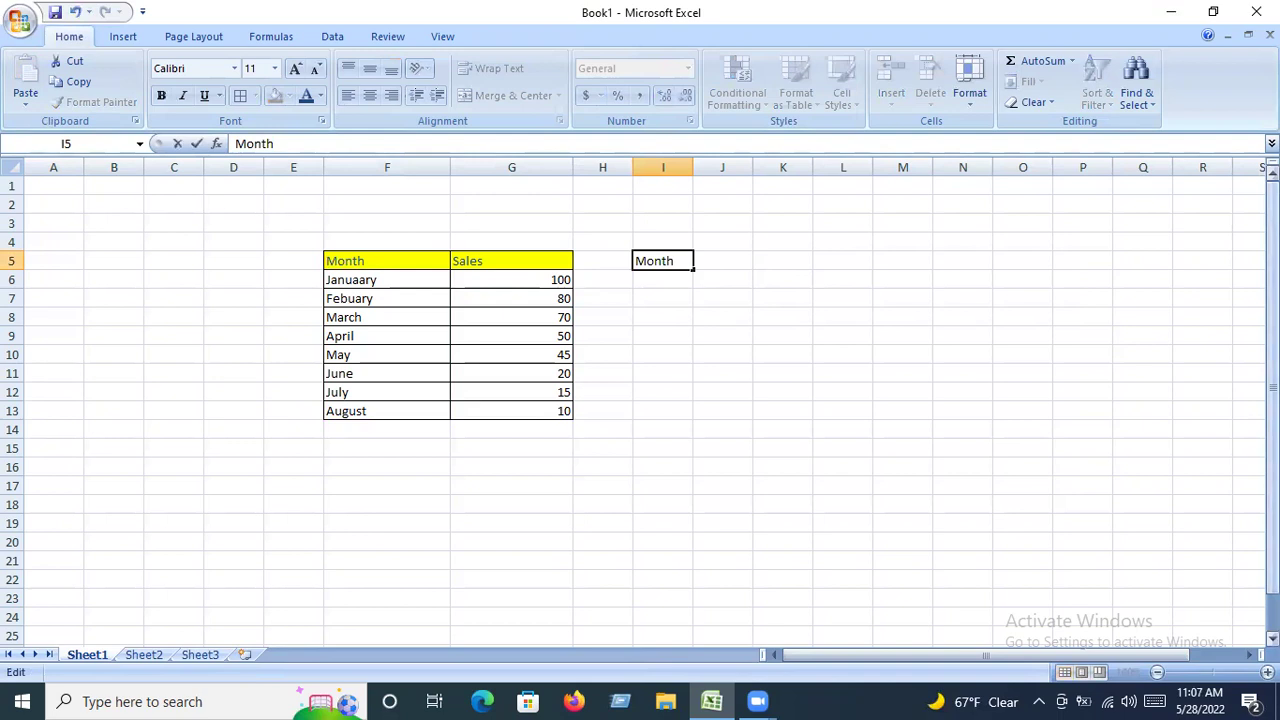
{"action": "left_click", "coordinate": [722, 262]}
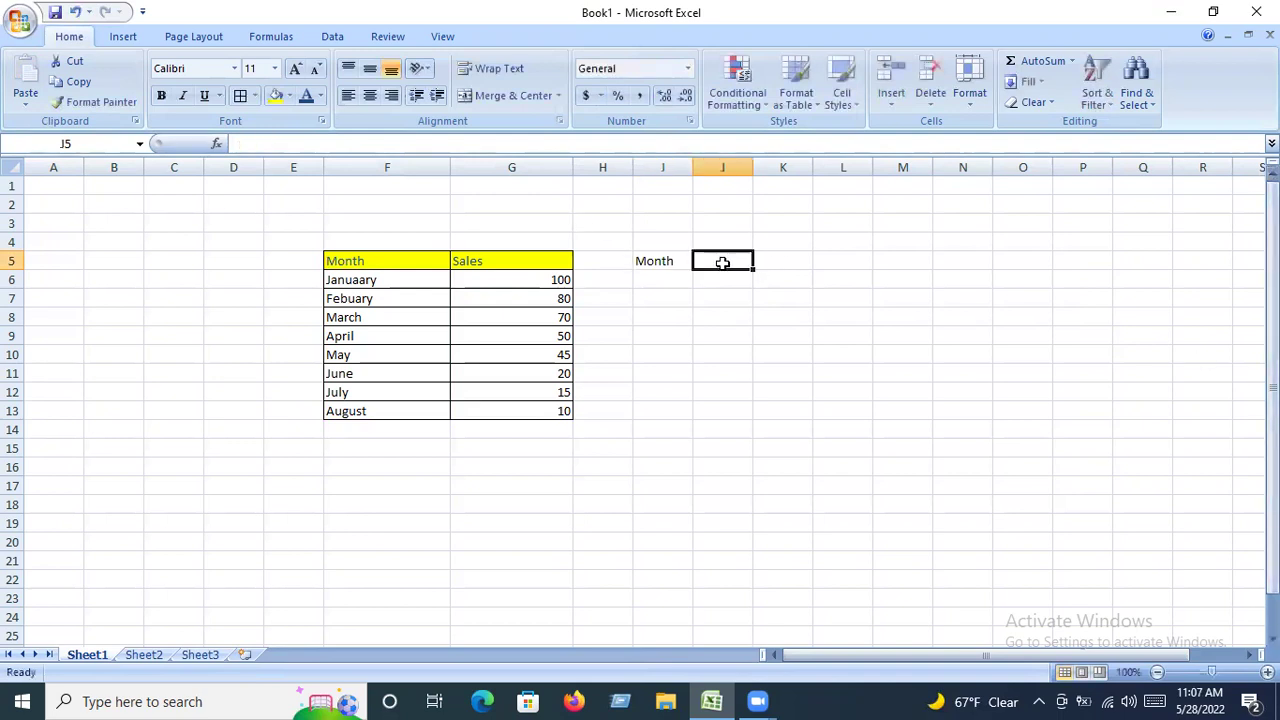
{"action": "type", "text": "Sa"}
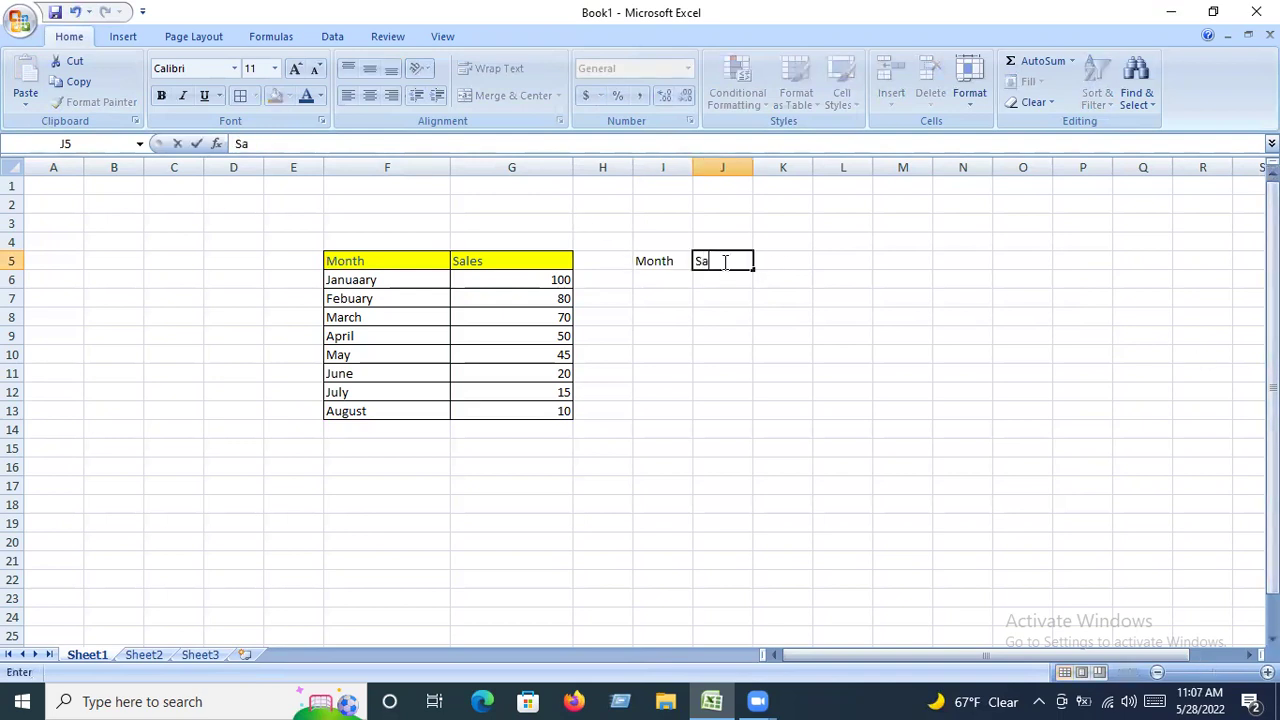
{"action": "type", "text": "l"}
{"action": "type", "text": "es"}
{"action": "left_click", "coordinate": [664, 281]}
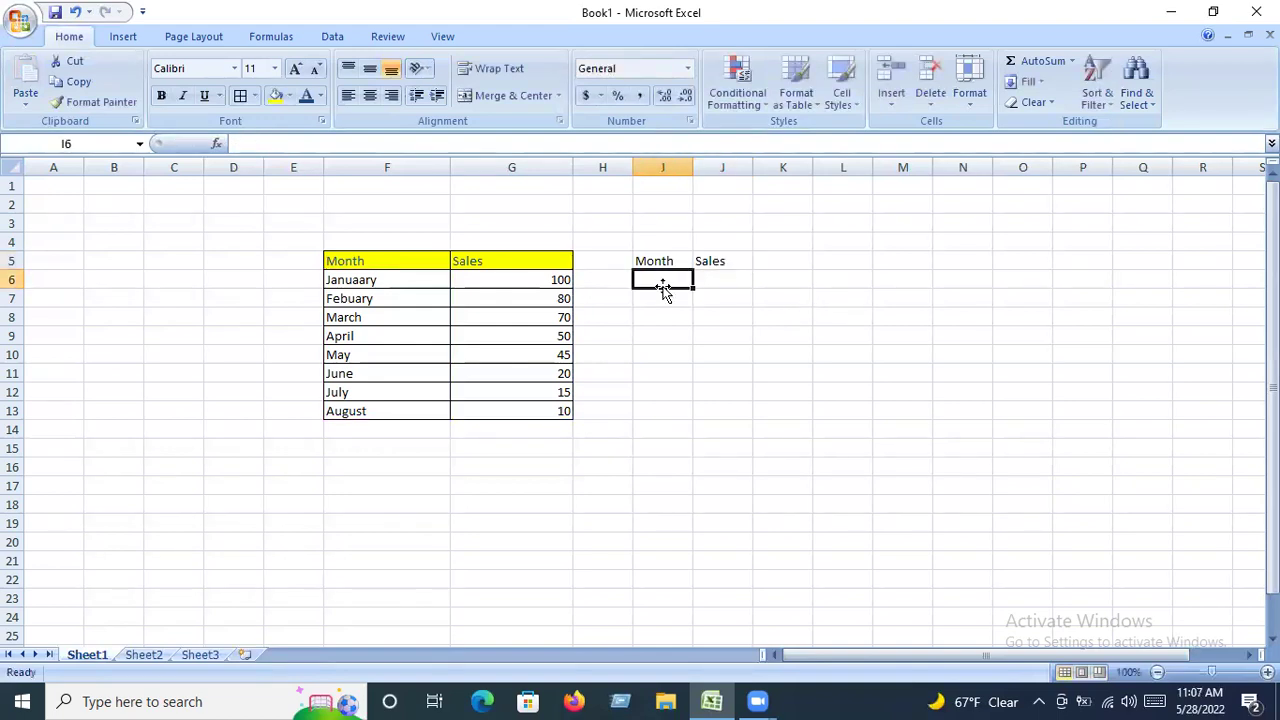
Step: List January, Febuary, March, April and May down cells I6:I10
{"action": "type", "text": "January"}
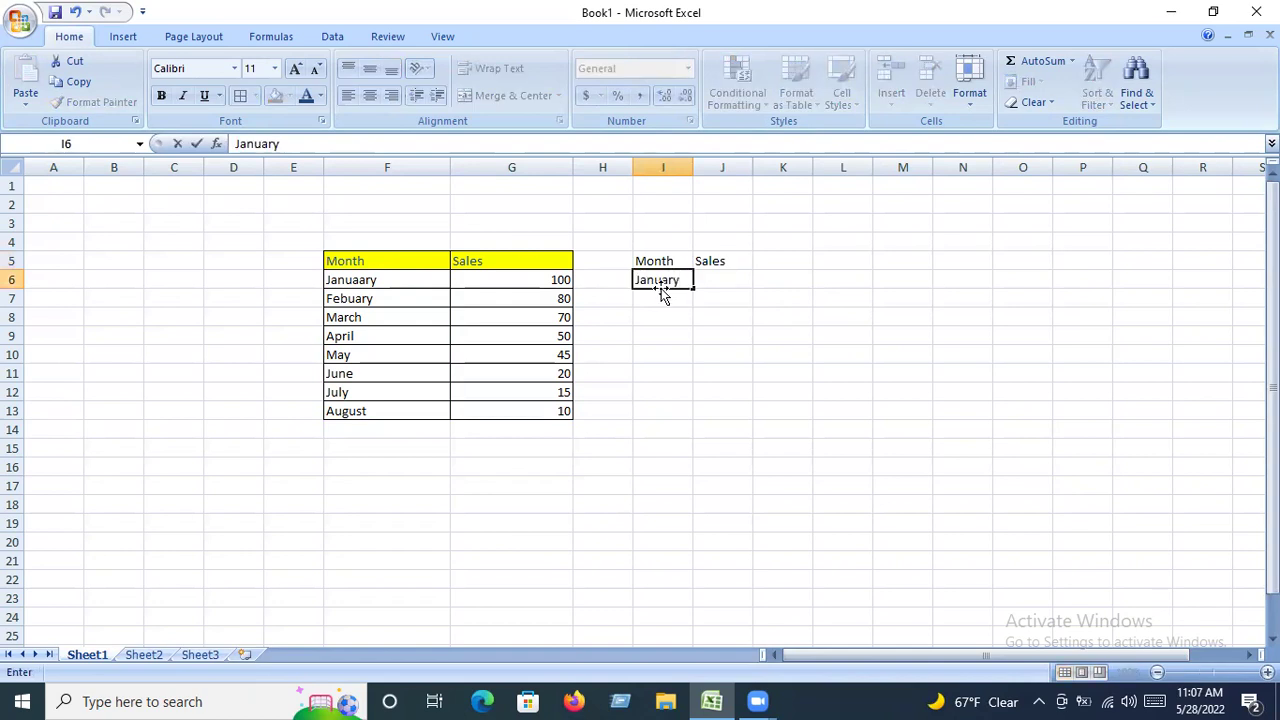
{"action": "left_click", "coordinate": [675, 300]}
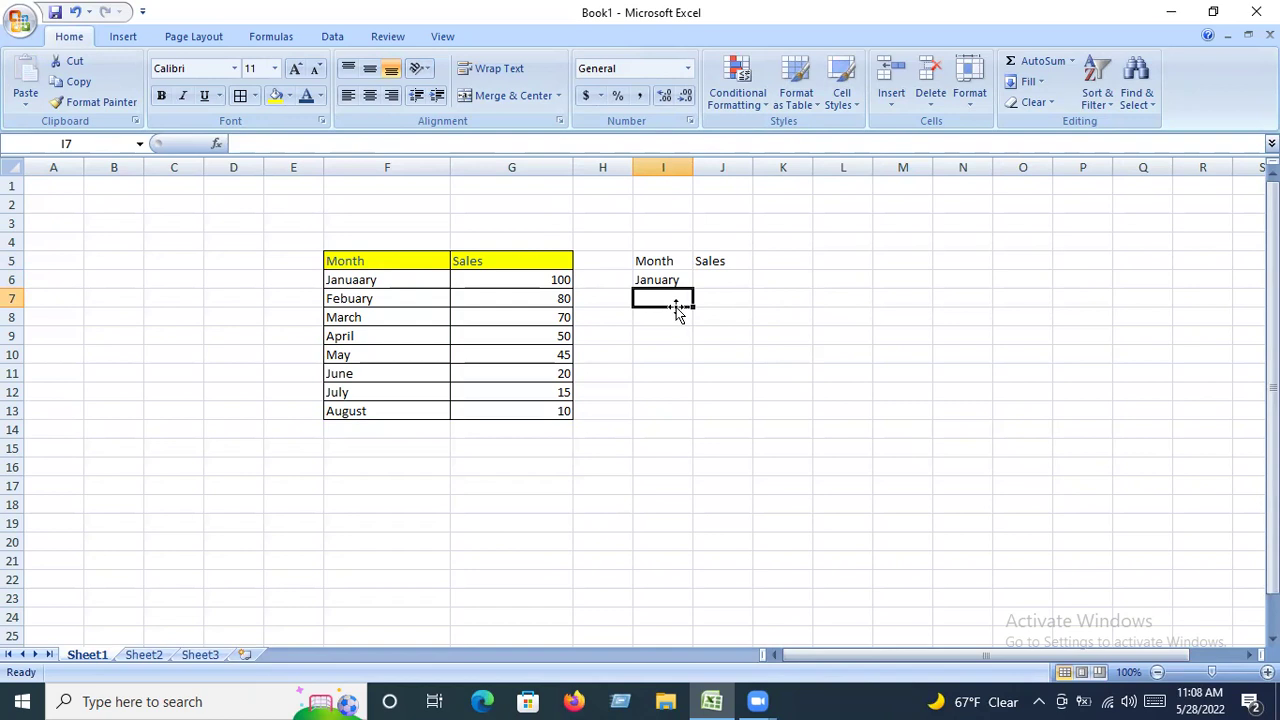
{"action": "type", "text": "Febua"}
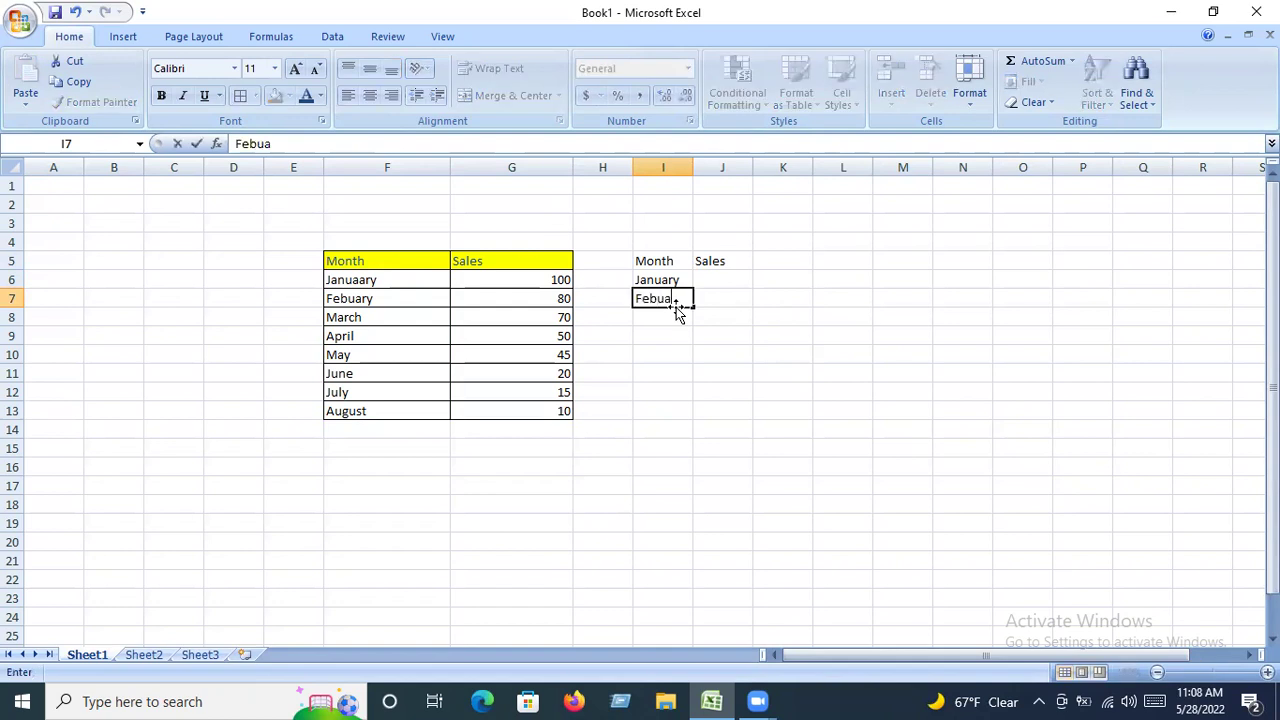
{"action": "type", "text": "ry"}
{"action": "key", "text": "Return"}
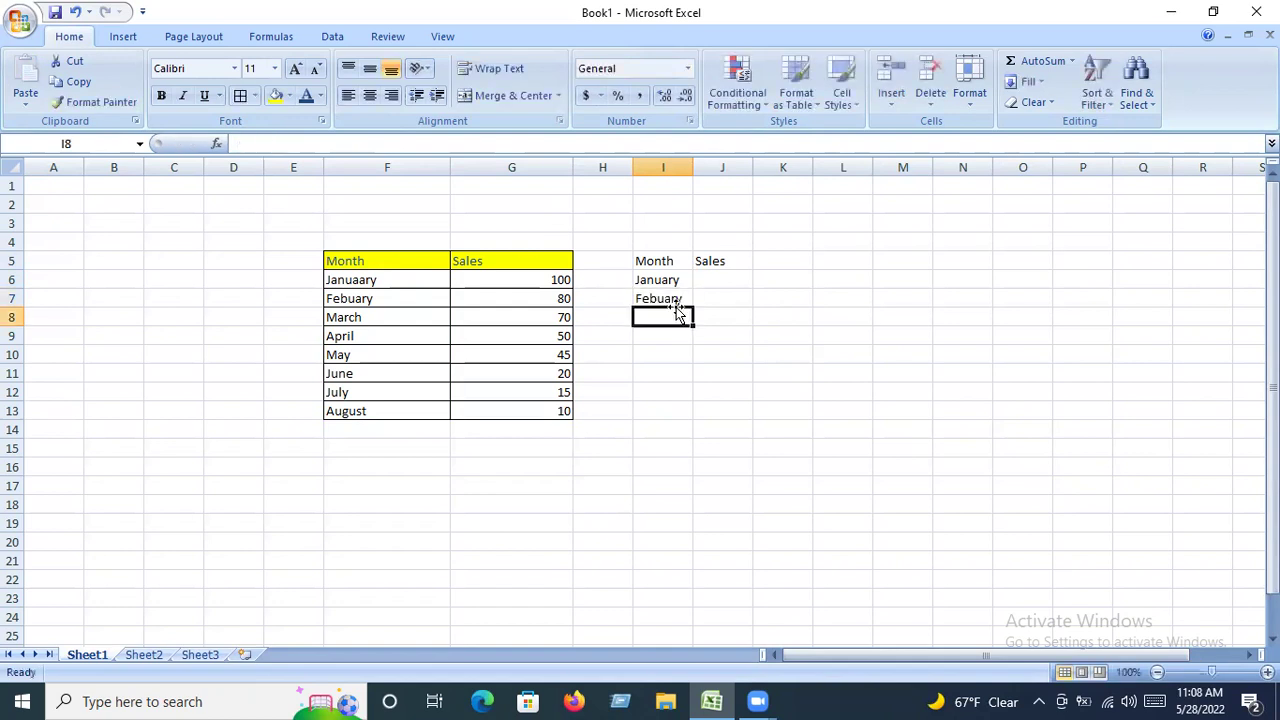
{"action": "type", "text": "March"}
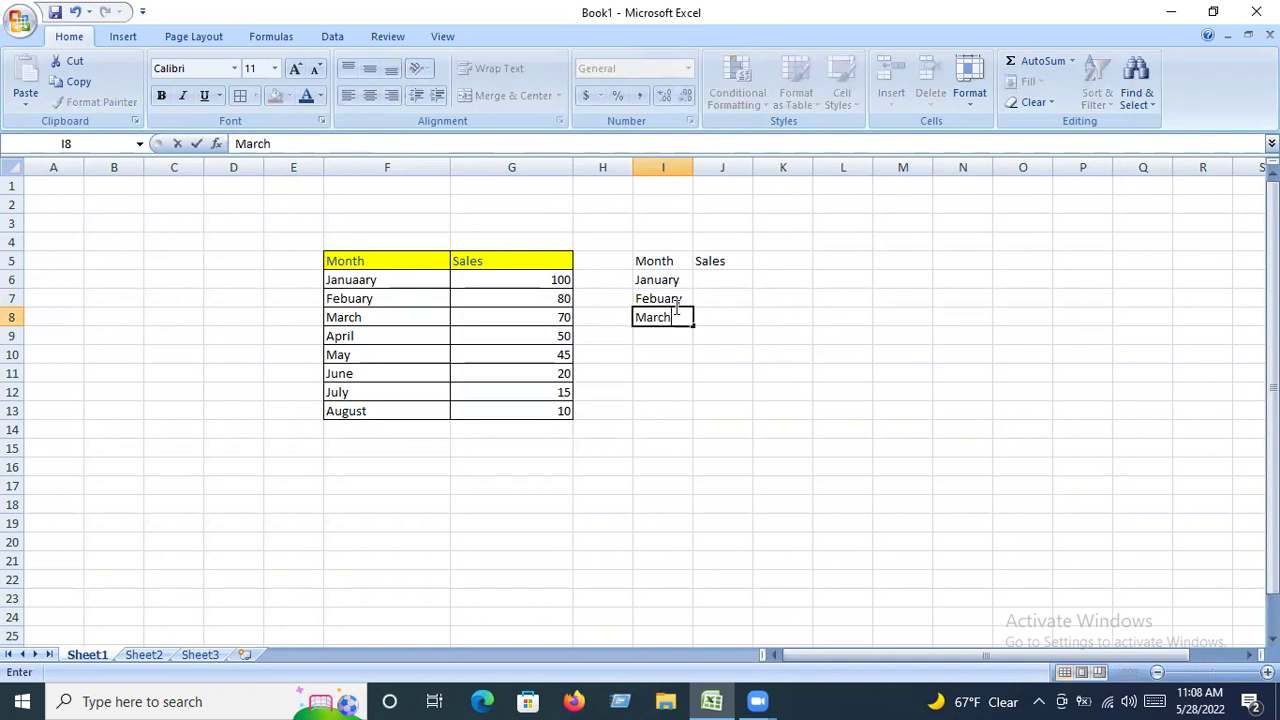
{"action": "key", "text": "Return"}
{"action": "type", "text": "April"}
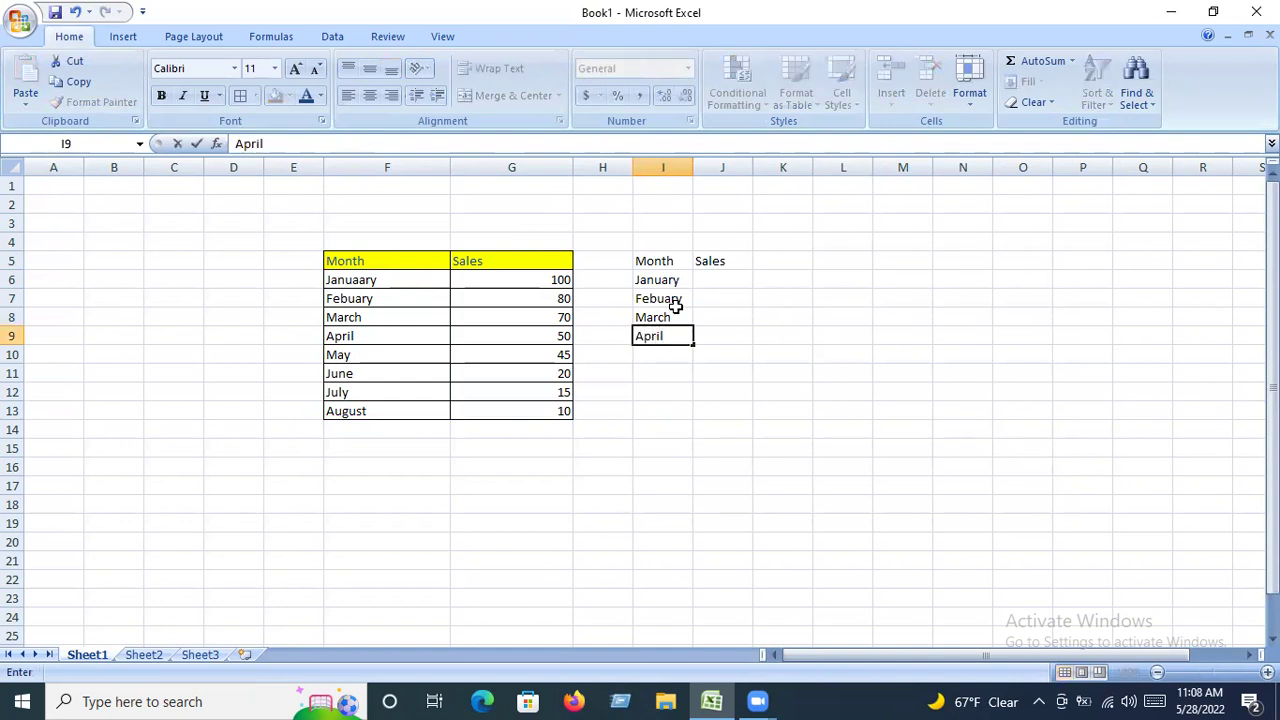
{"action": "key", "text": "Return"}
{"action": "type", "text": "May"}
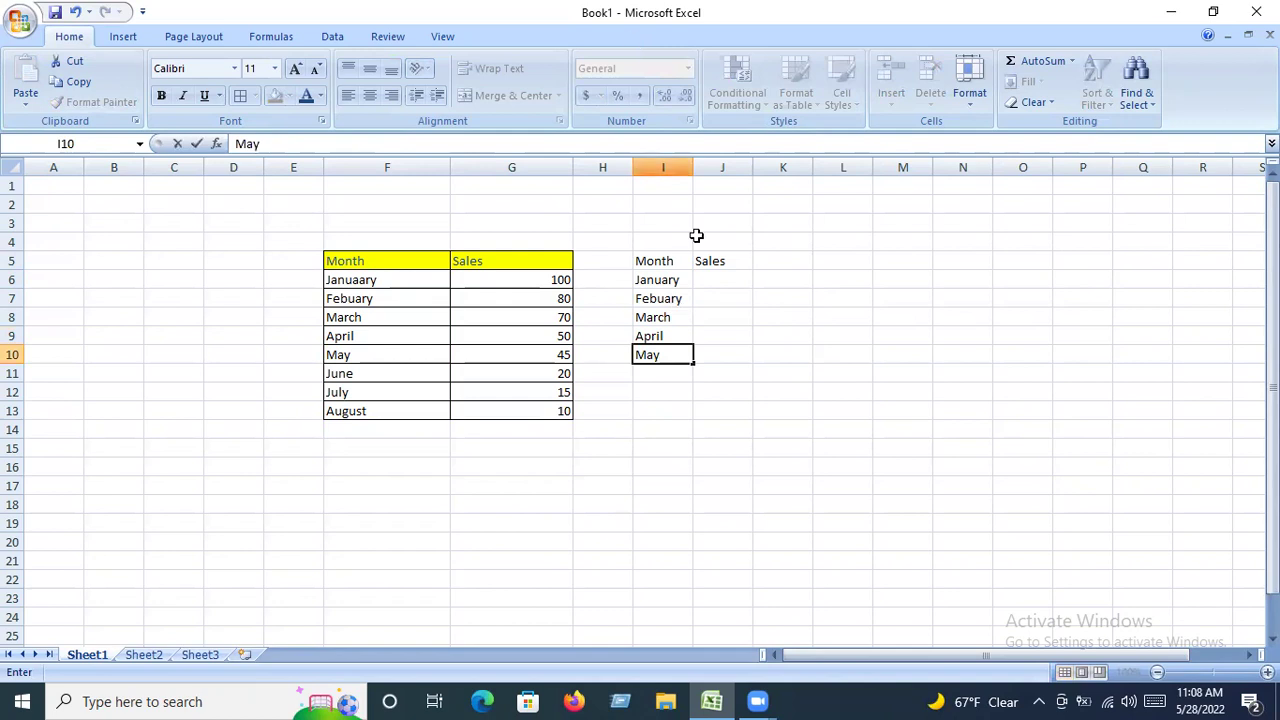
{"action": "left_click_drag", "start_coordinate": [655, 261], "coordinate": [729, 260]}
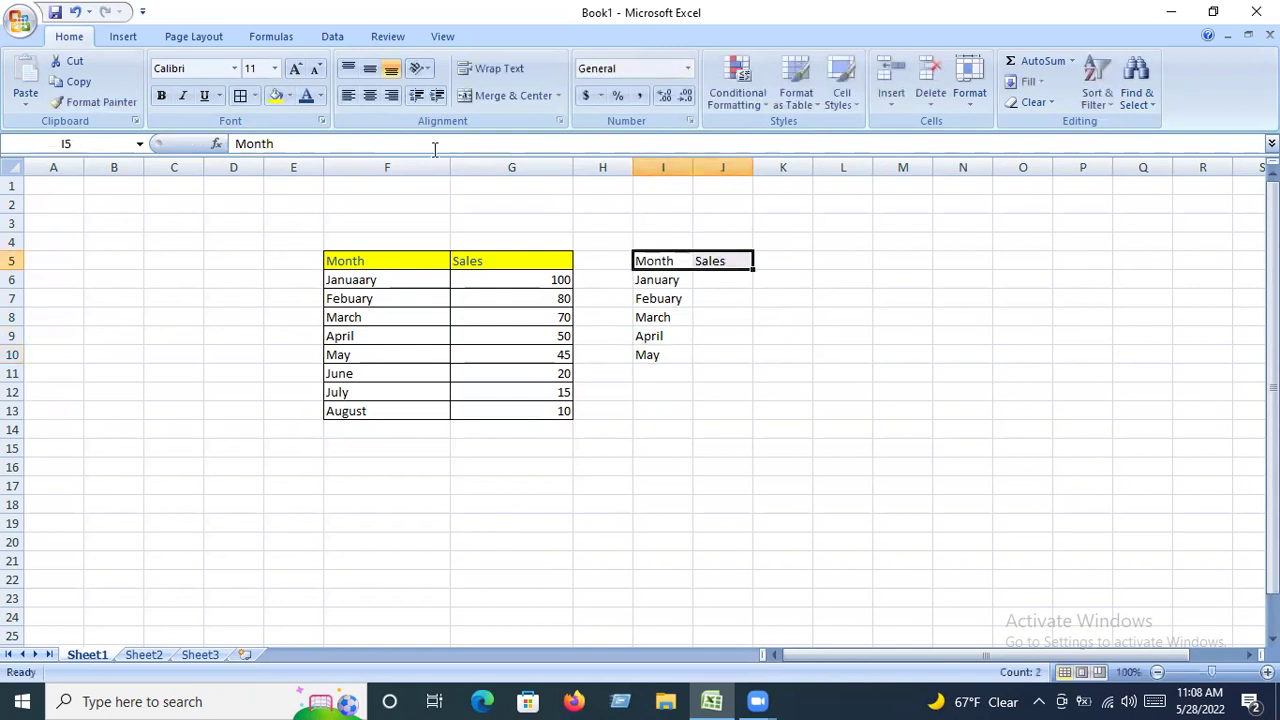
Step: Fill the new Month and Sales headings yellow
{"action": "left_click", "coordinate": [281, 94]}
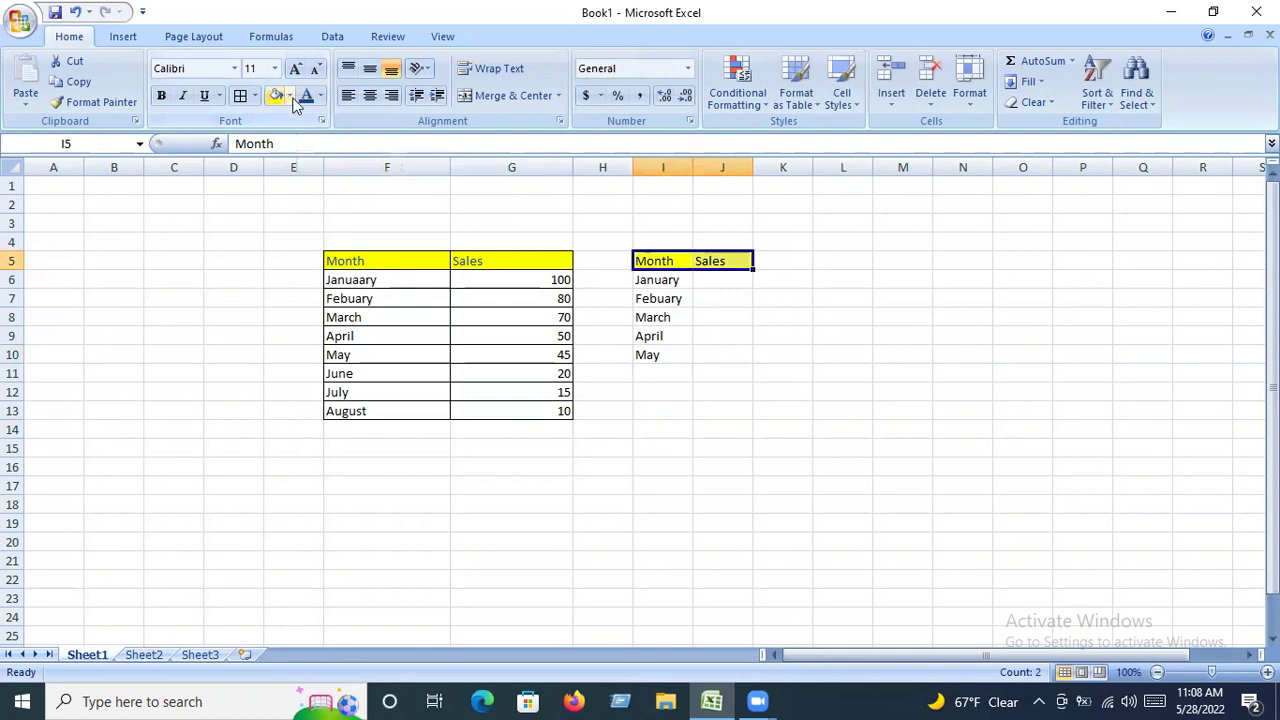
{"action": "left_click", "coordinate": [290, 96]}
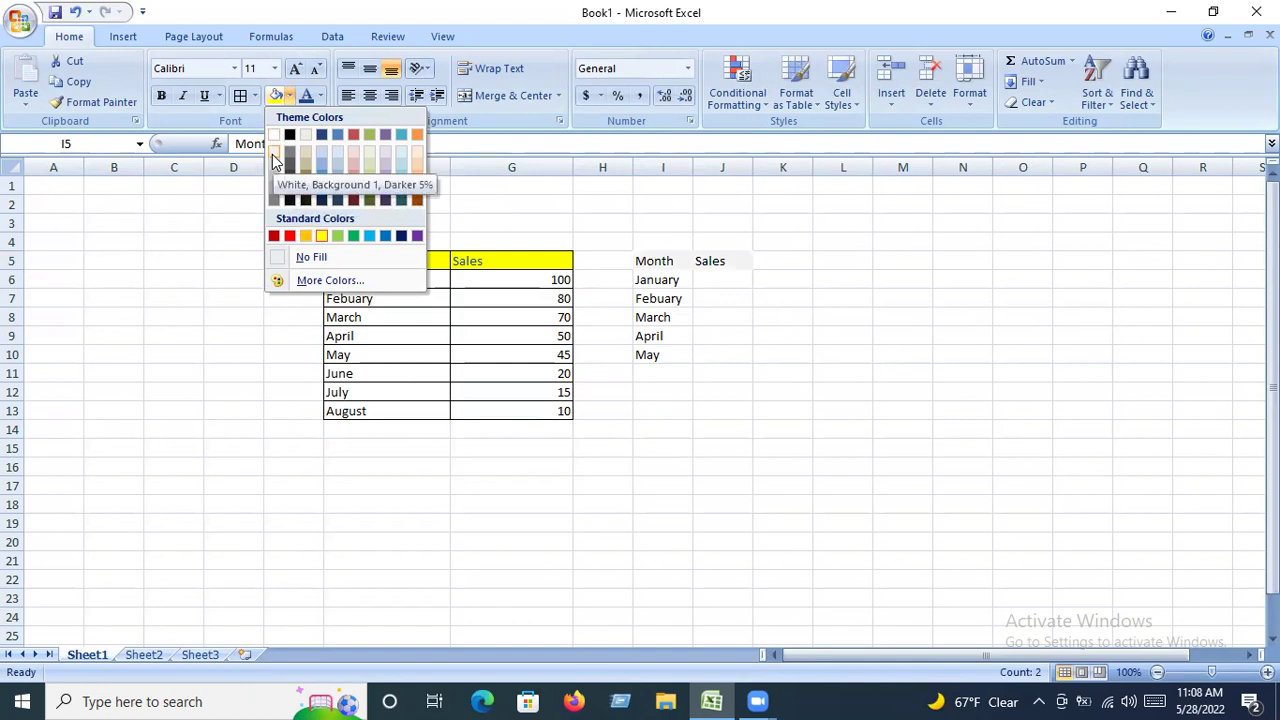
{"action": "left_click", "coordinate": [325, 238]}
Step: Apply All Borders to I5:J10 and widen column I
{"action": "left_click_drag", "start_coordinate": [662, 258], "coordinate": [722, 352]}
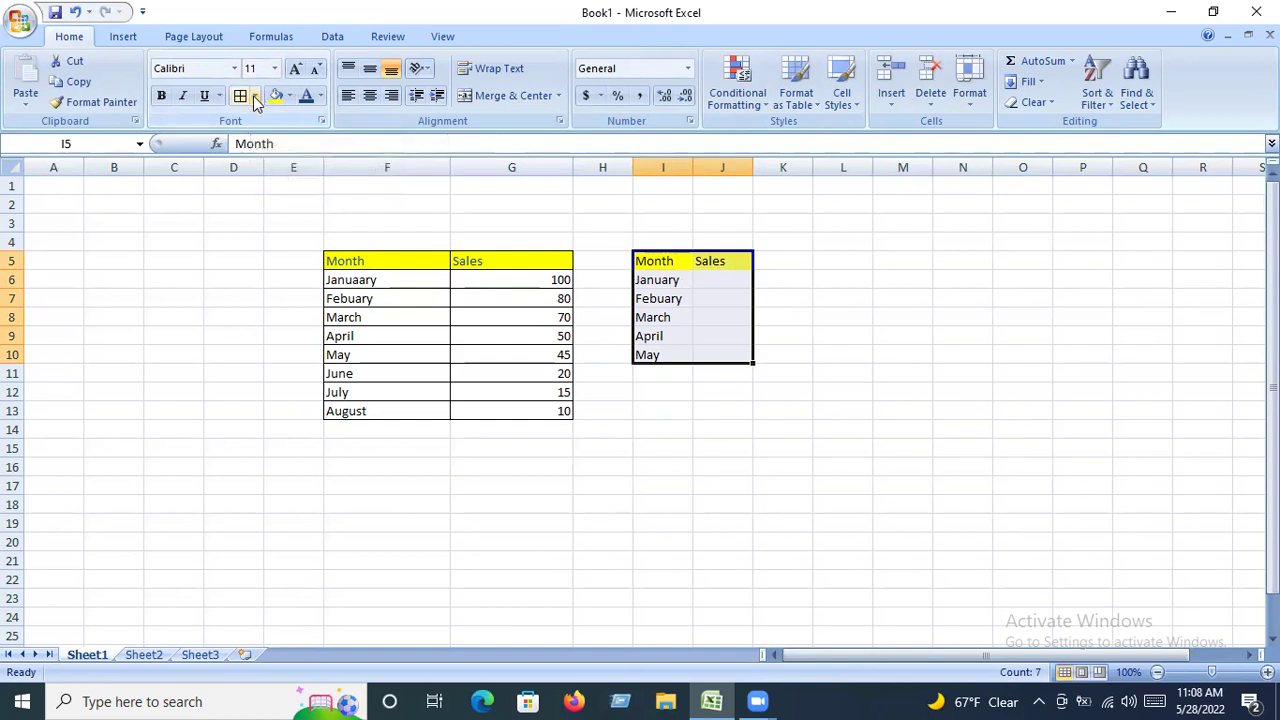
{"action": "left_click", "coordinate": [256, 96]}
{"action": "left_click", "coordinate": [253, 100]}
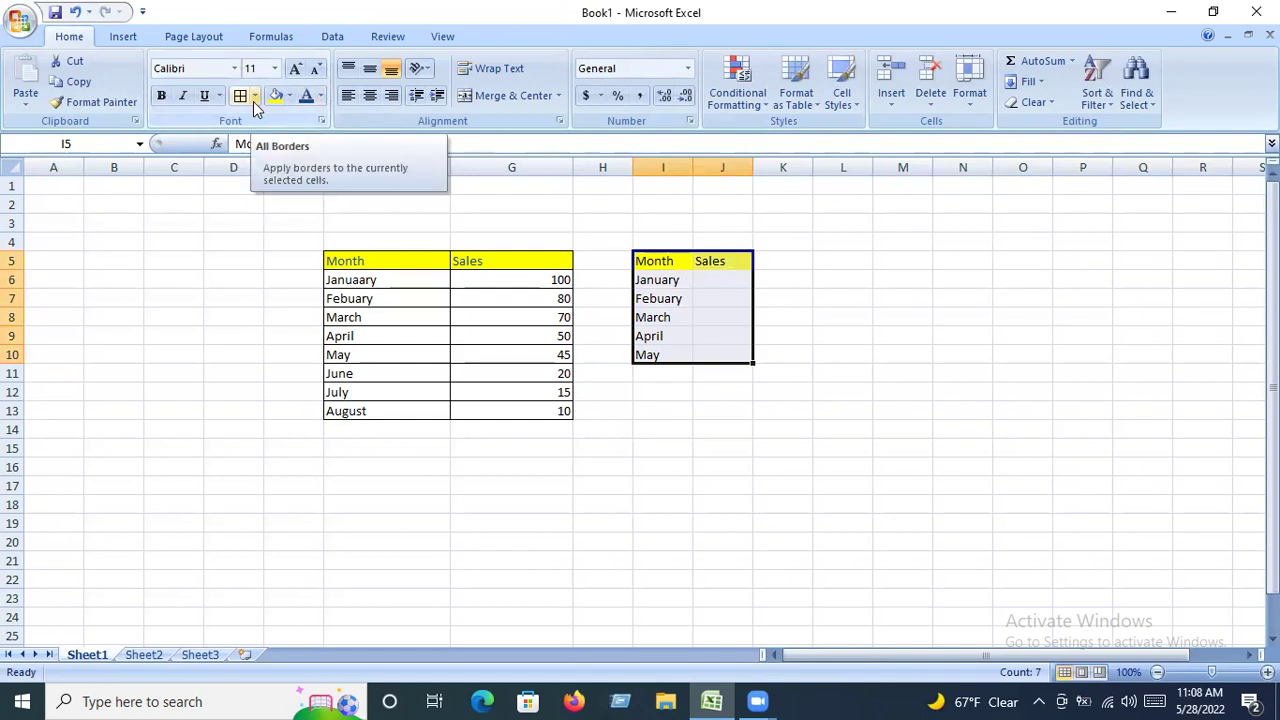
{"action": "left_click", "coordinate": [254, 98]}
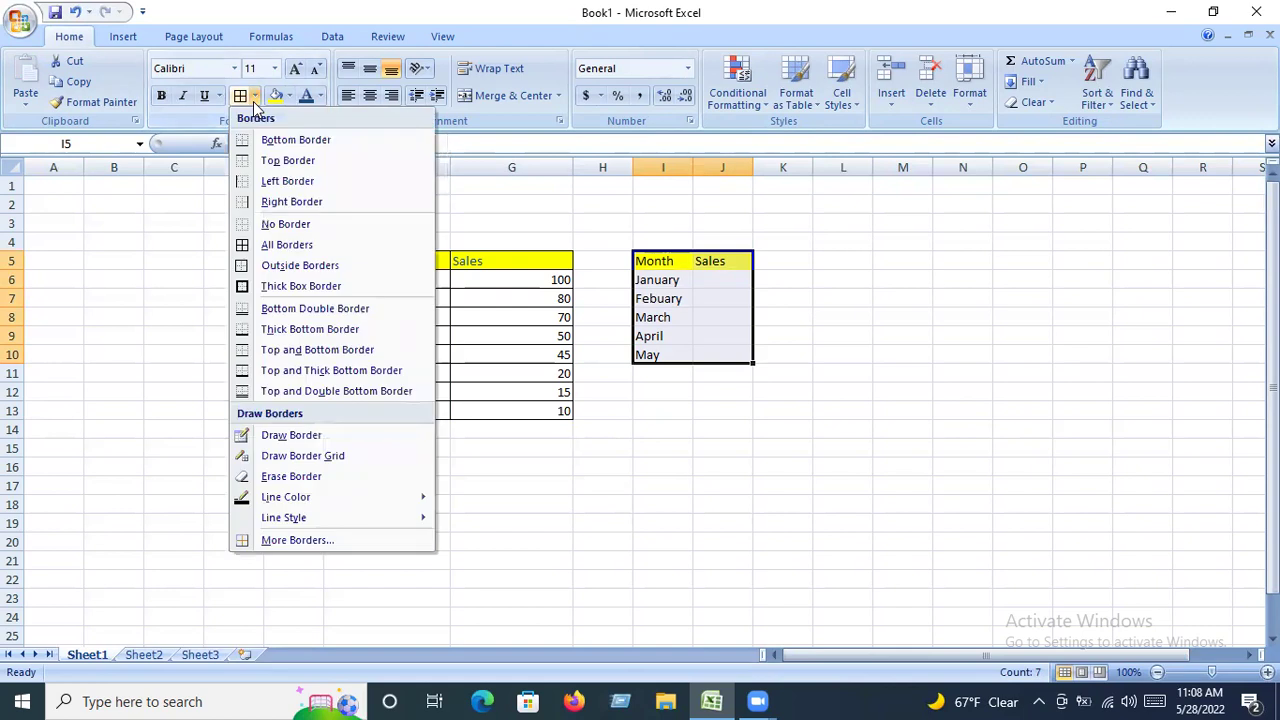
{"action": "left_click", "coordinate": [286, 246]}
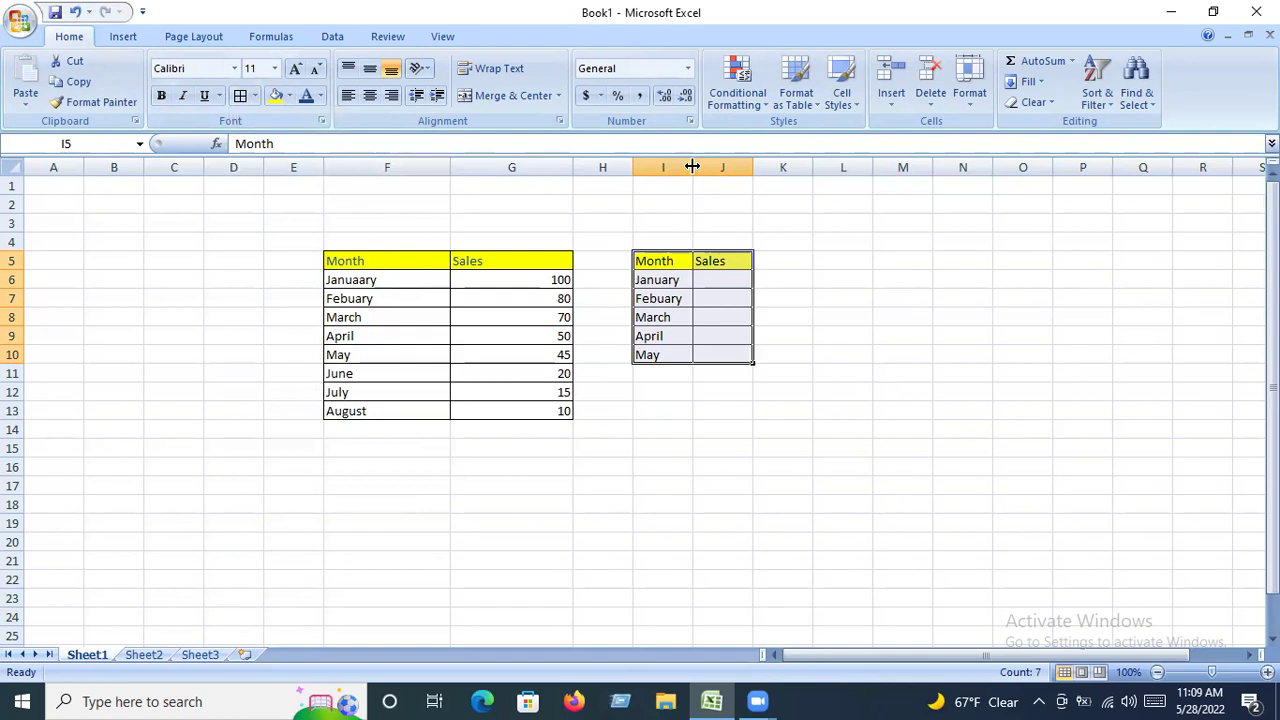
{"action": "left_click_drag", "start_coordinate": [693, 167], "coordinate": [881, 180]}
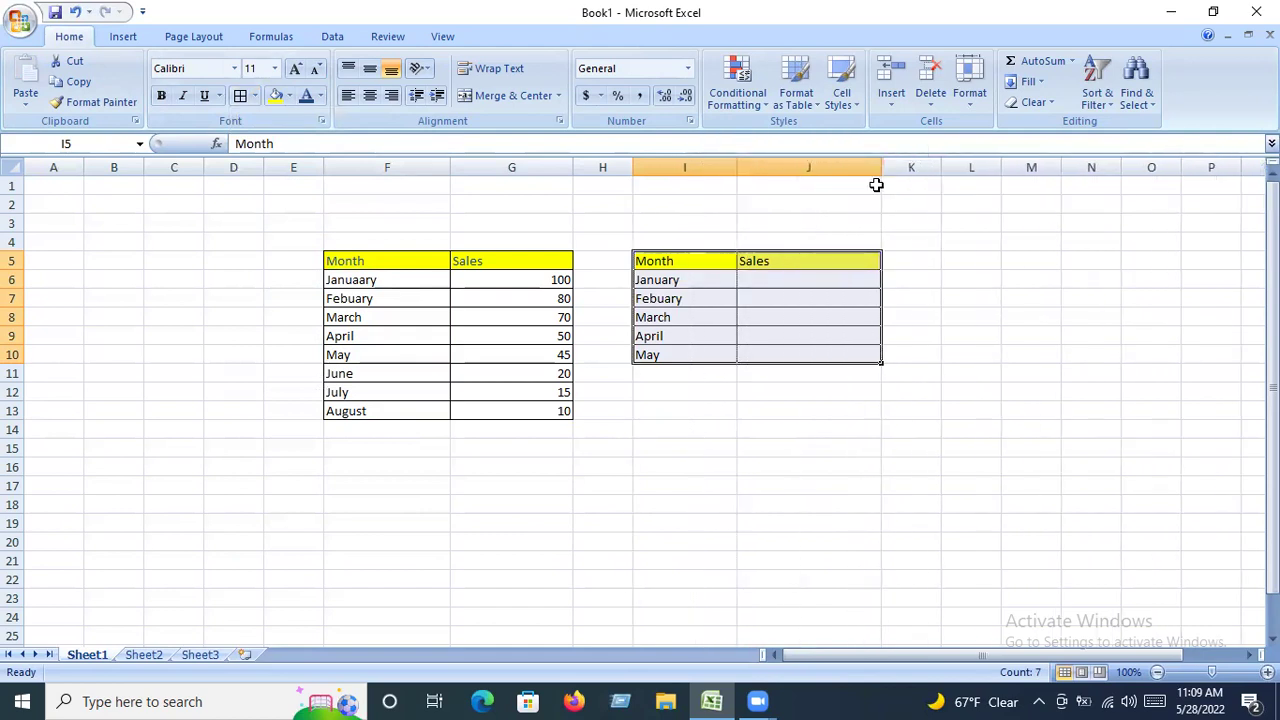
{"action": "left_click_drag", "start_coordinate": [686, 262], "coordinate": [814, 354]}
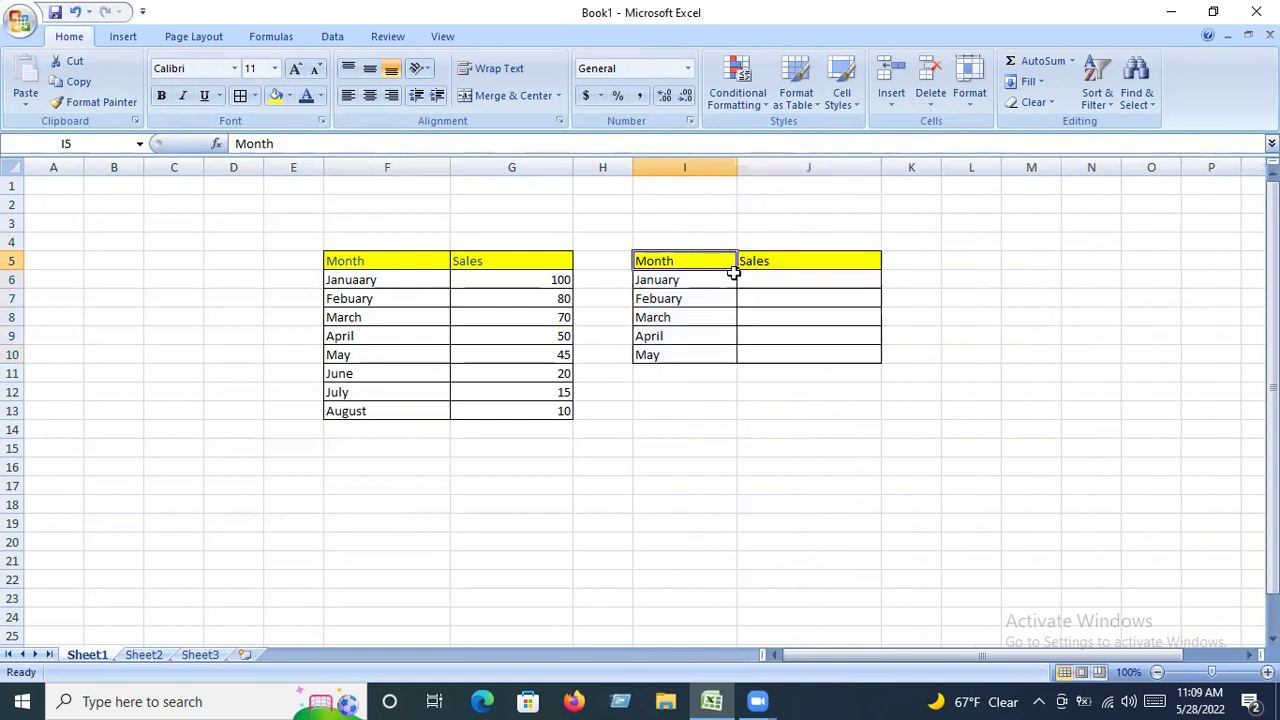
Step: Set the table to font size 18 and enter 90 as January's sales
{"action": "left_click", "coordinate": [274, 68]}
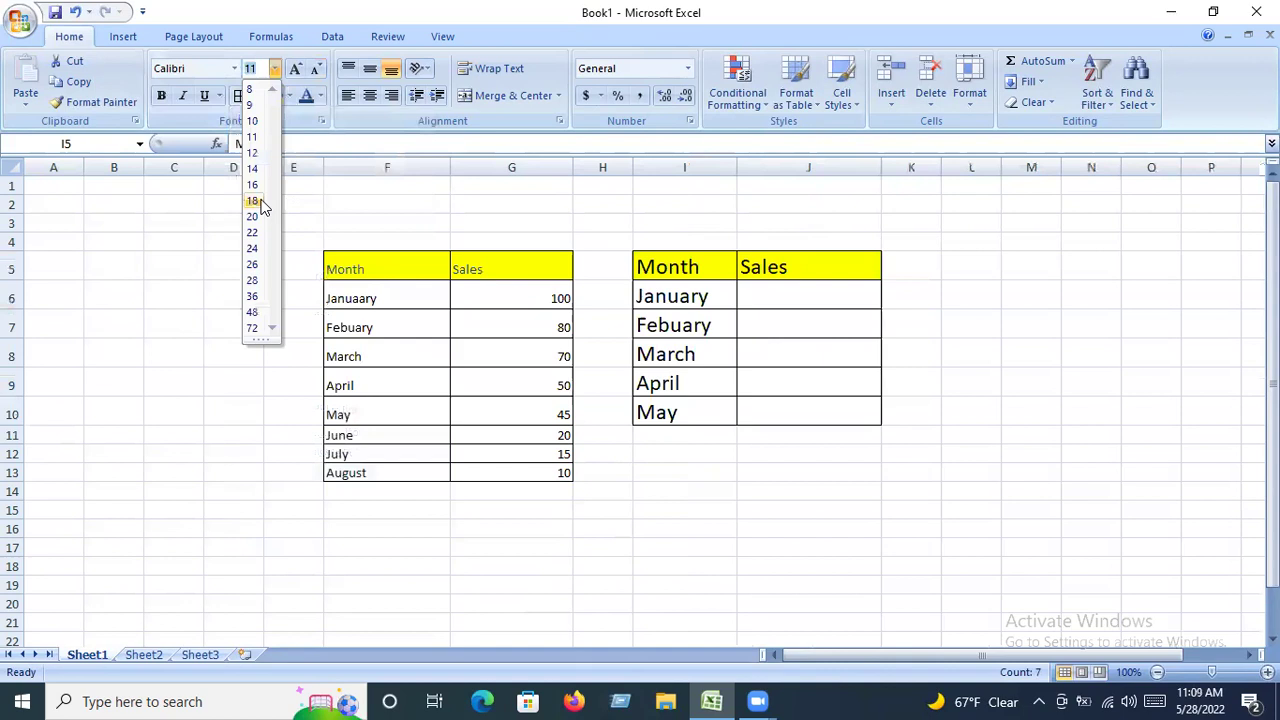
{"action": "left_click", "coordinate": [259, 199]}
{"action": "left_click", "coordinate": [757, 287]}
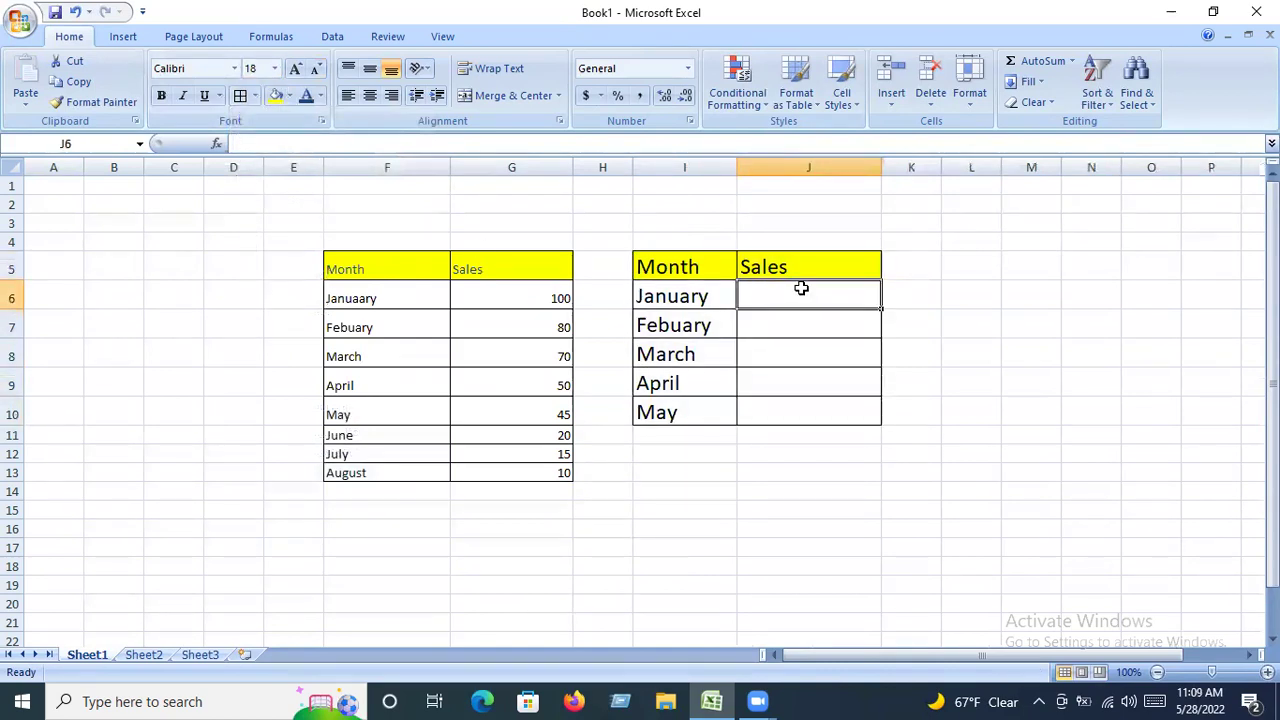
{"action": "type", "text": "900"}
{"action": "key", "text": "BackSpace"}
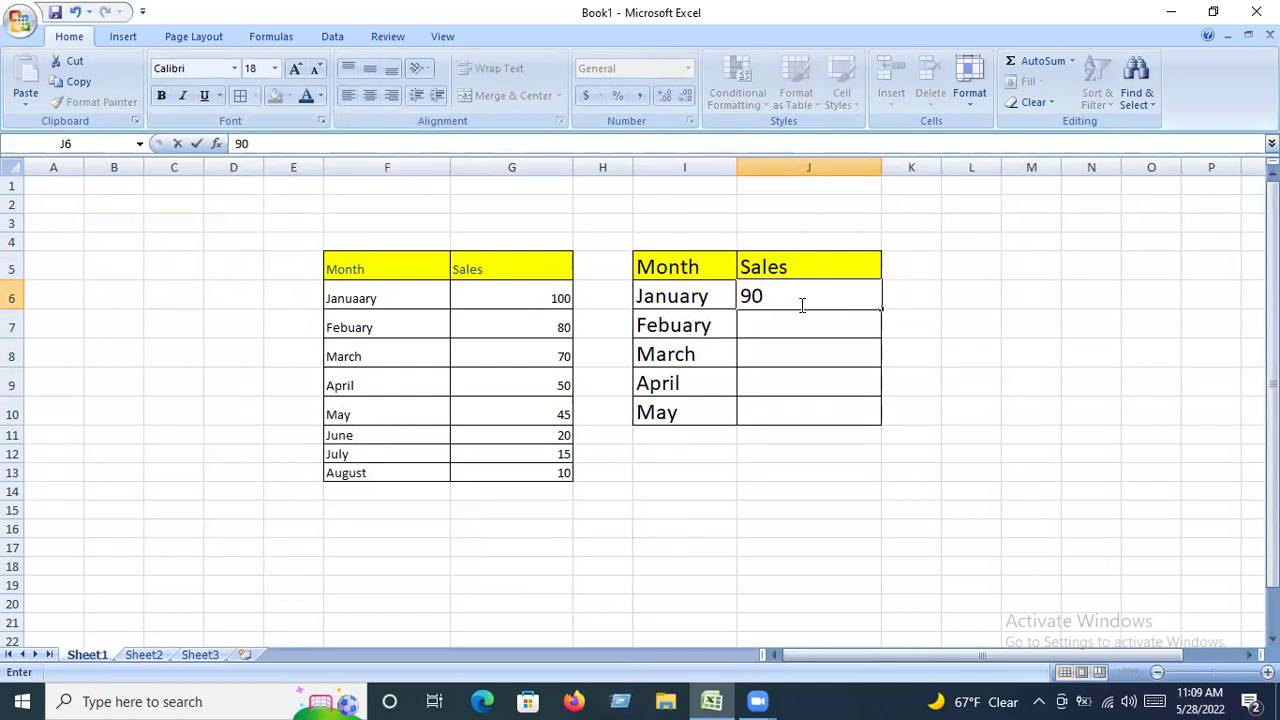
{"action": "left_click", "coordinate": [789, 329]}
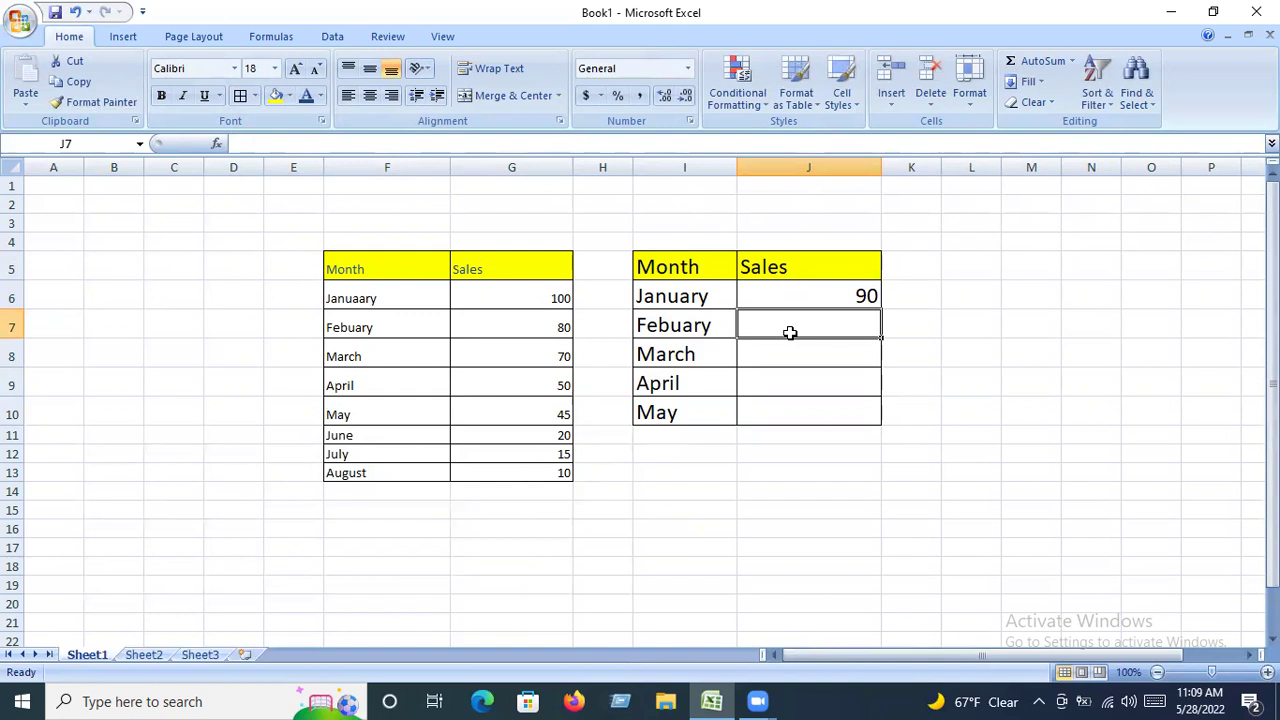
Step: Enter sales of 85, 50, 35 and 20 for Febuary through May
{"action": "type", "text": "85"}
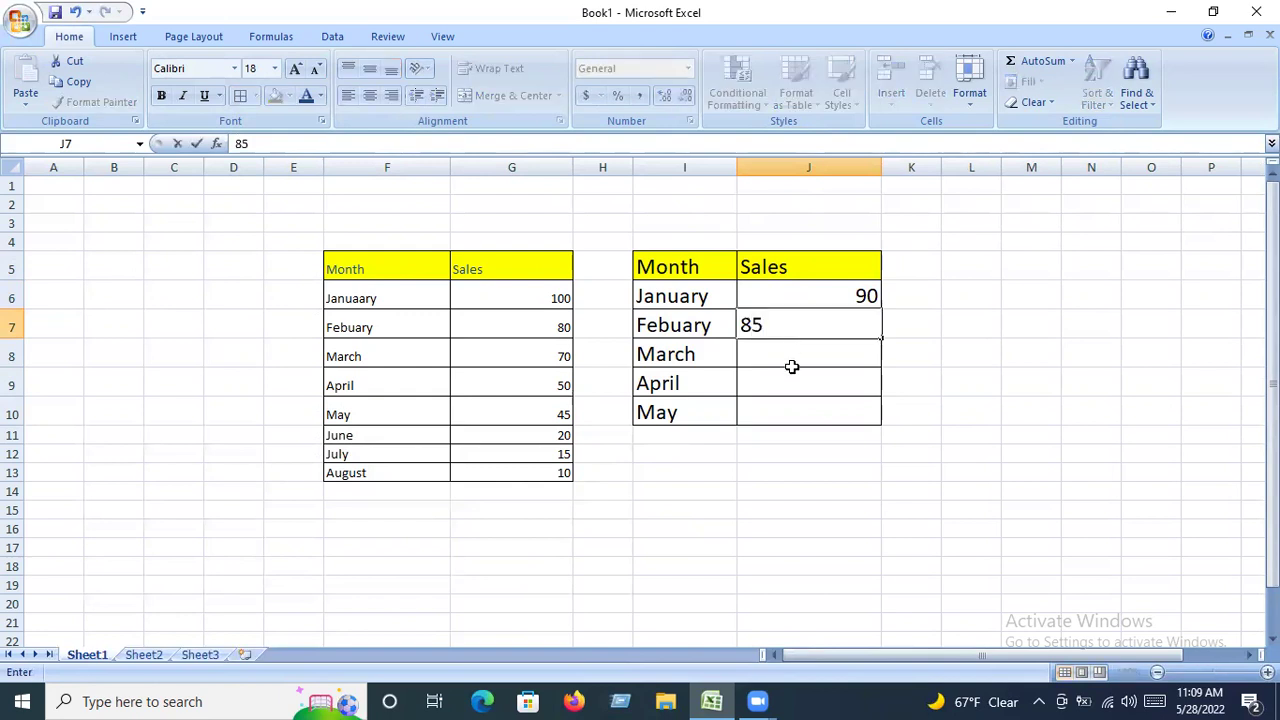
{"action": "left_click", "coordinate": [786, 352]}
{"action": "type", "text": "50"}
{"action": "left_click", "coordinate": [786, 383]}
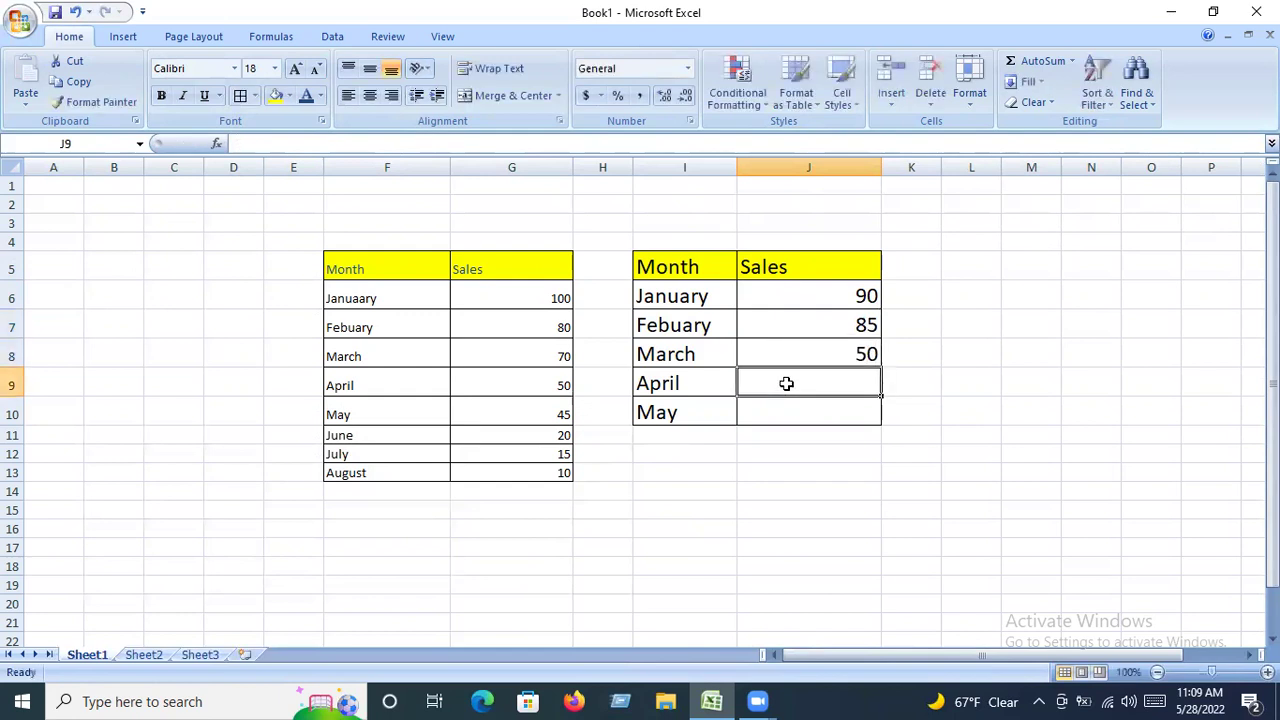
{"action": "type", "text": "35"}
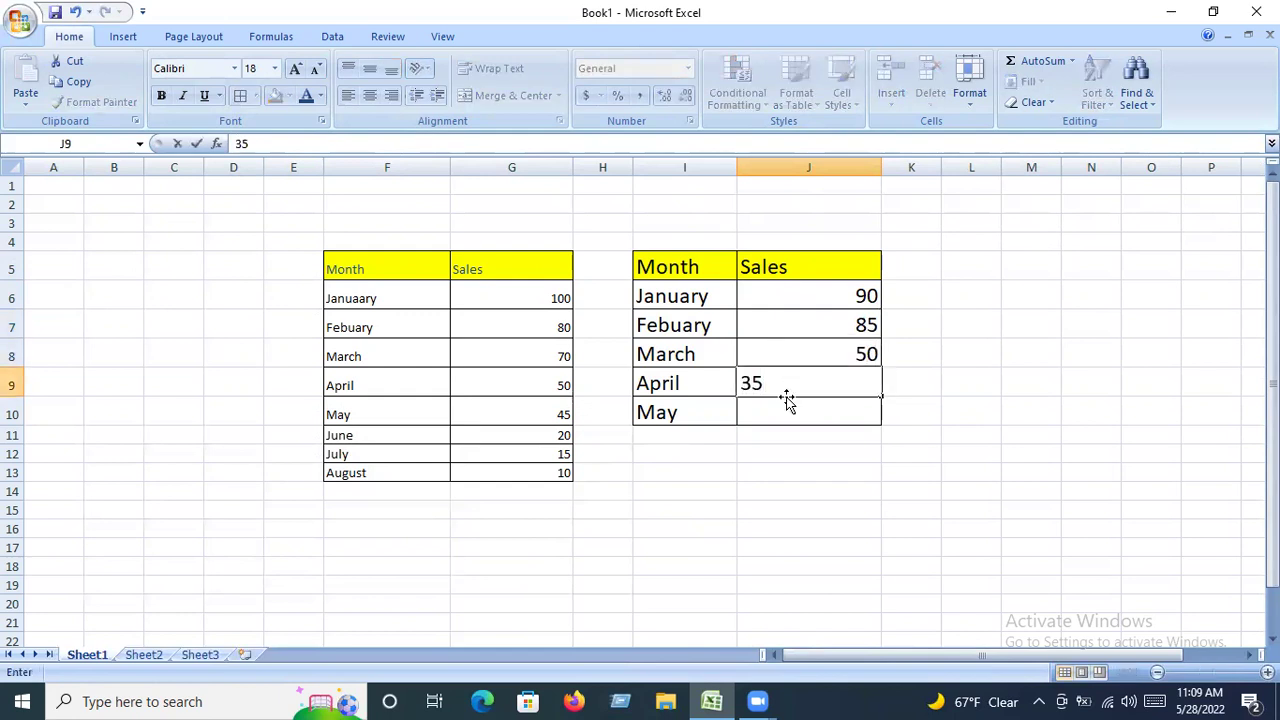
{"action": "left_click", "coordinate": [786, 406]}
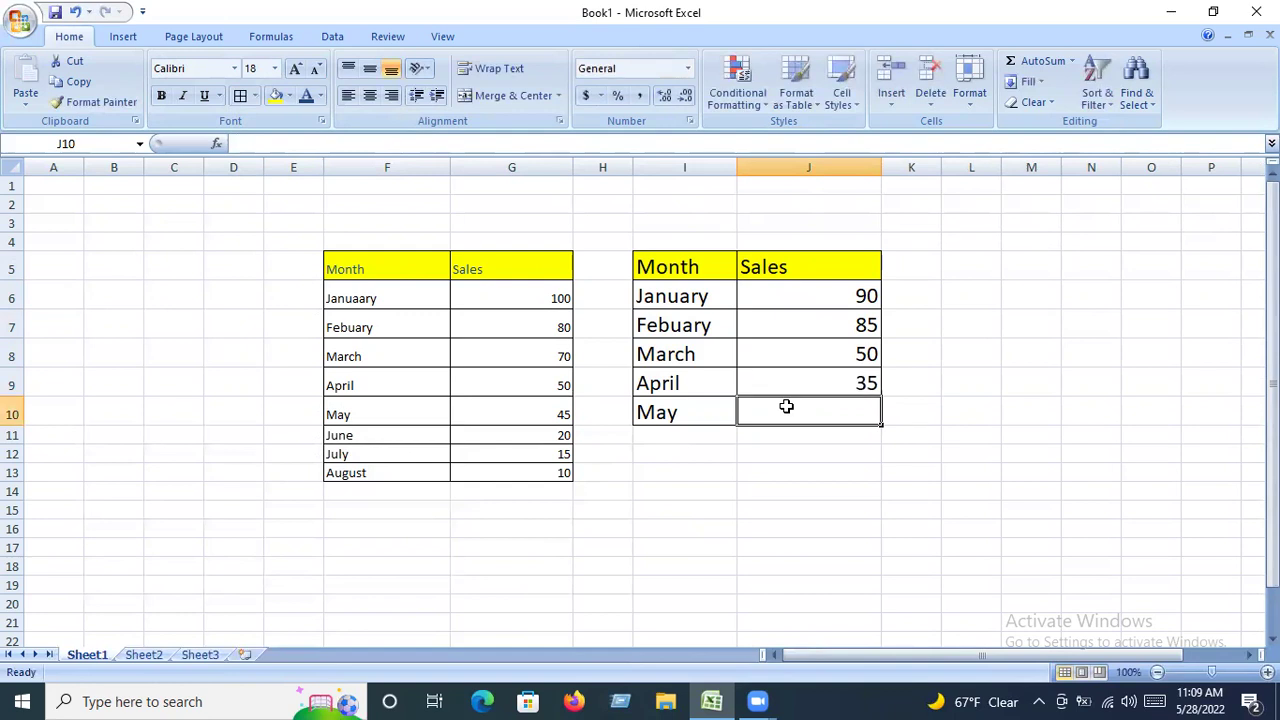
{"action": "type", "text": "20"}
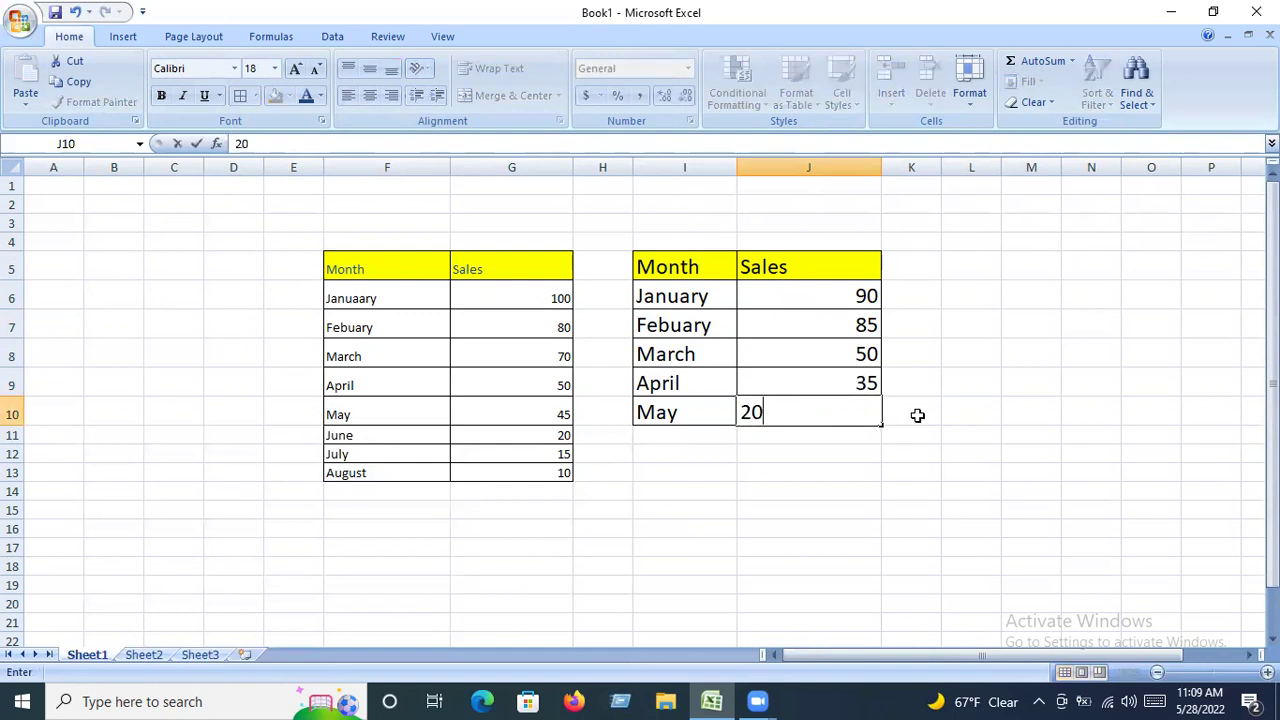
{"action": "left_click", "coordinate": [917, 414]}
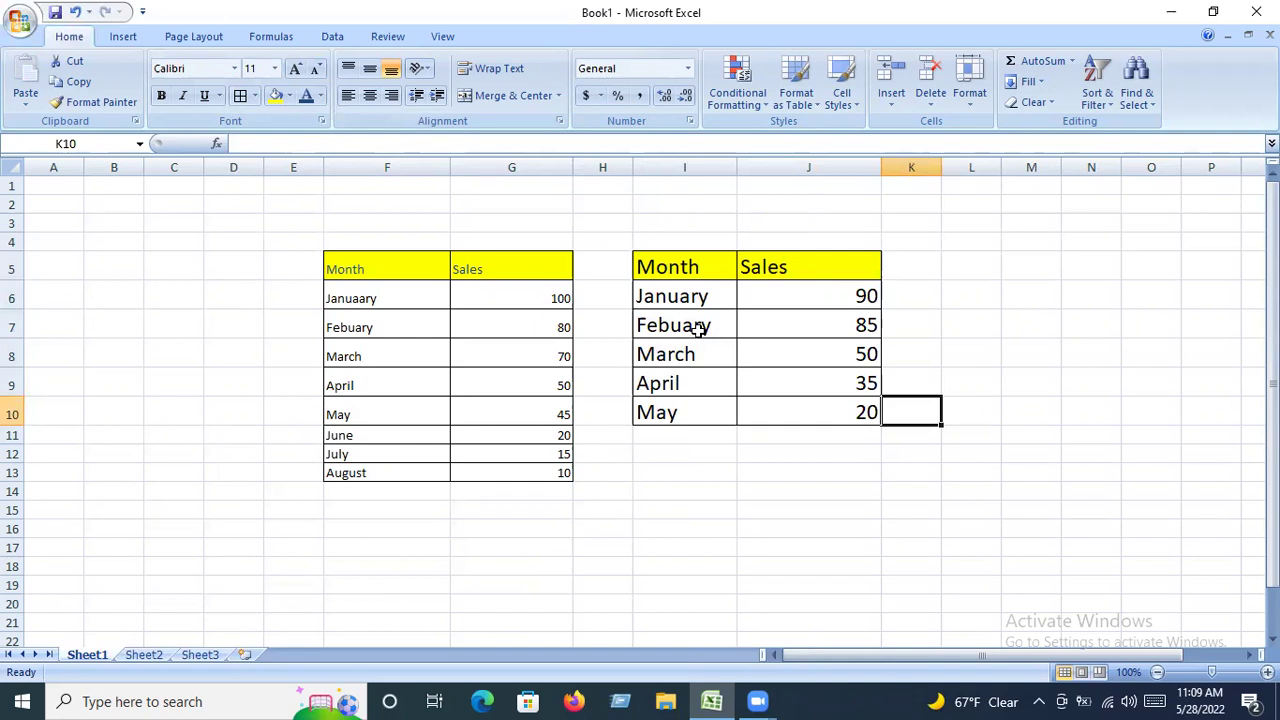
{"action": "left_click", "coordinate": [699, 333]}
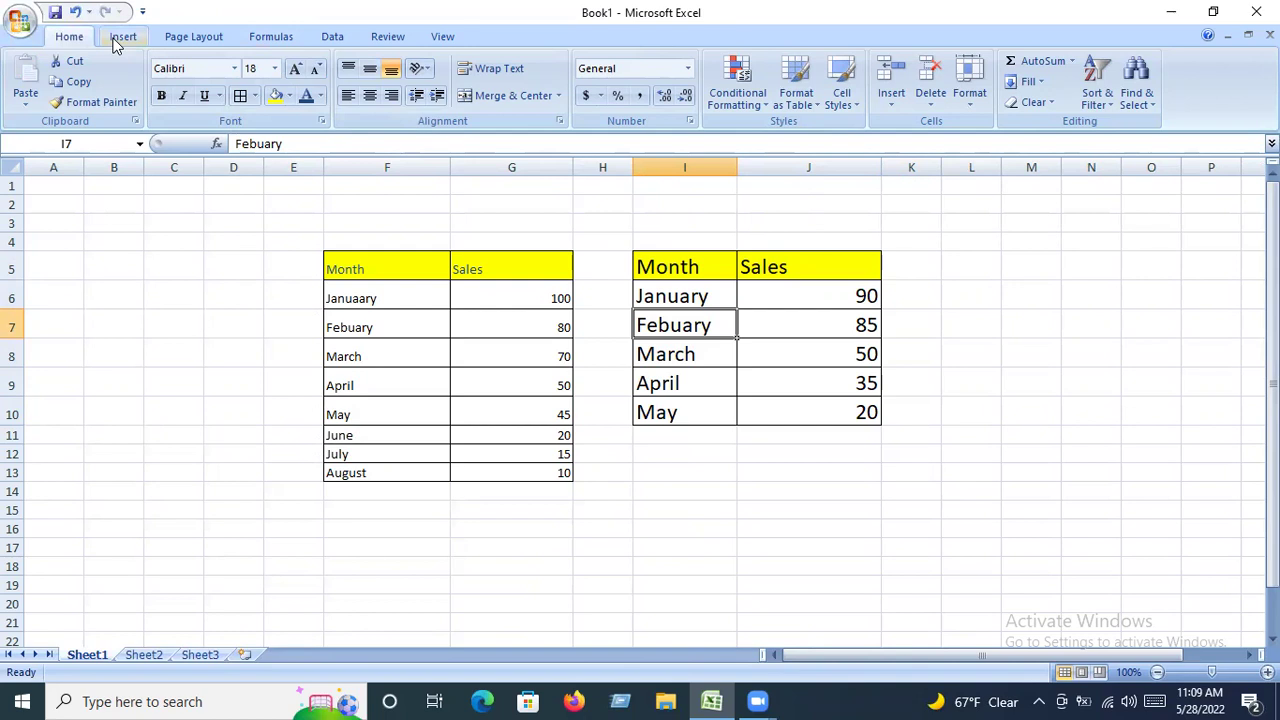
Step: Insert a 3-D pie chart of the sales and move it right of the table
{"action": "left_click", "coordinate": [122, 37]}
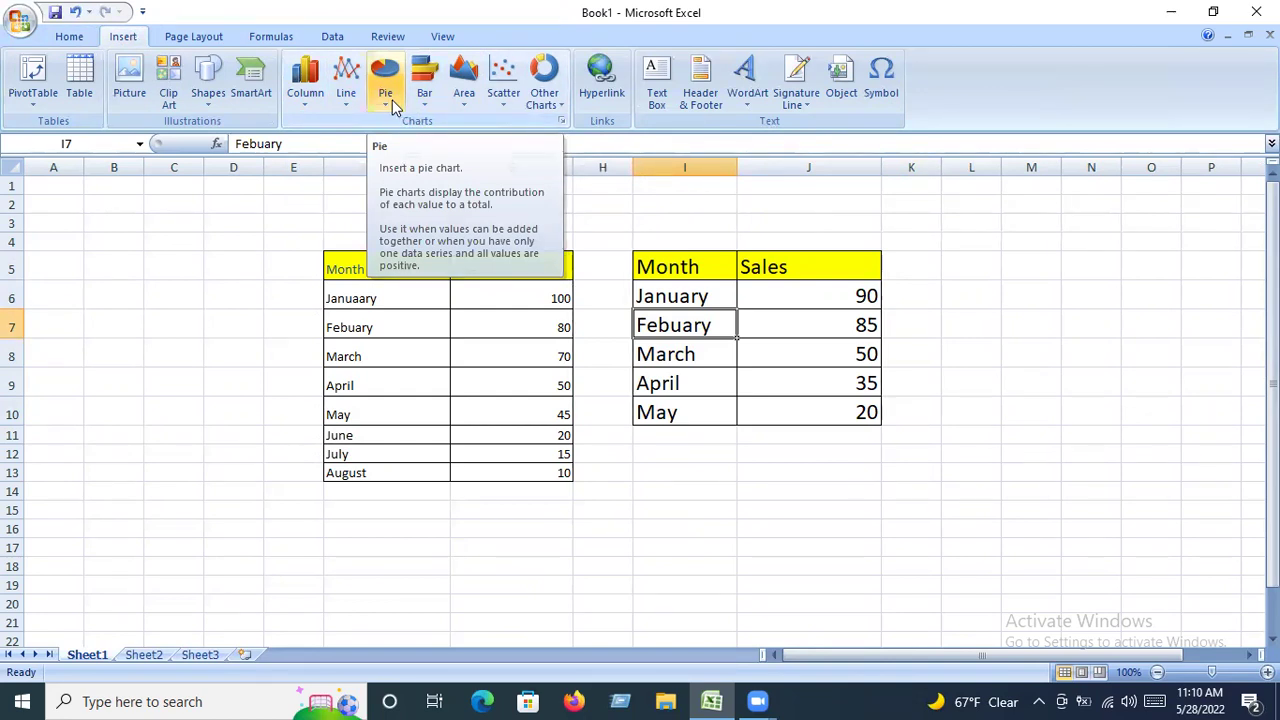
{"action": "left_click", "coordinate": [392, 100]}
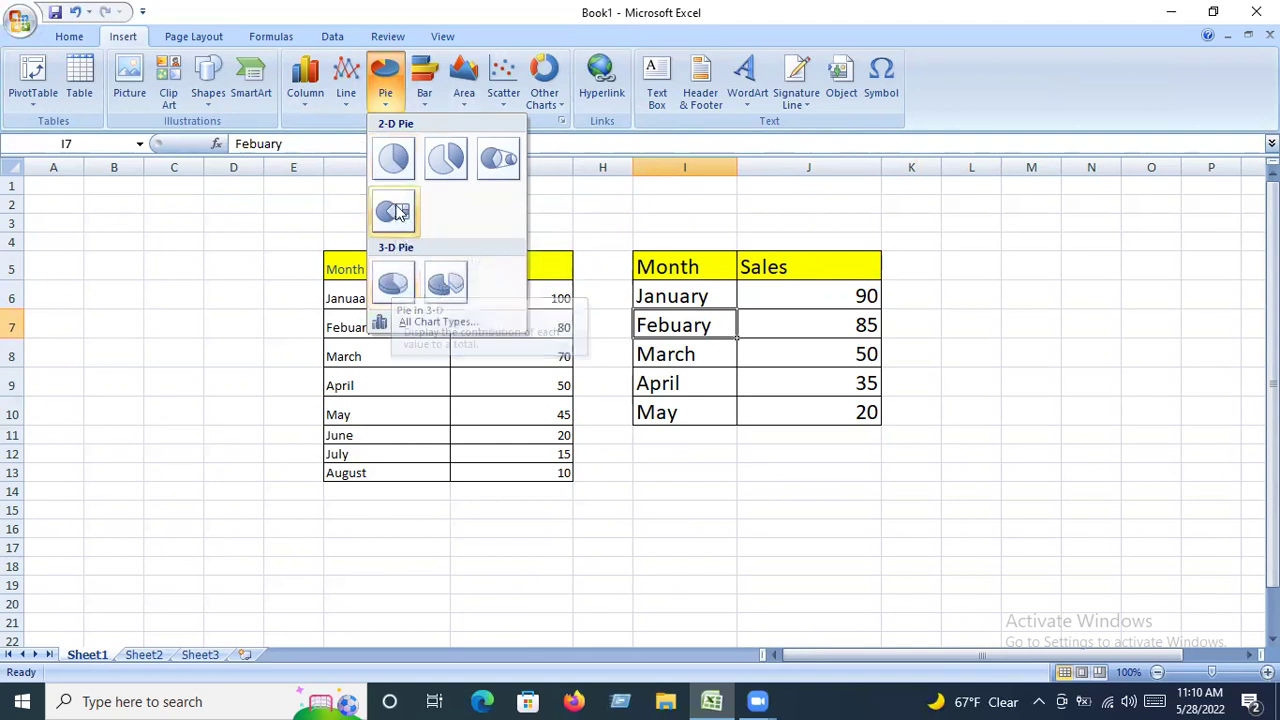
{"action": "left_click", "coordinate": [393, 284]}
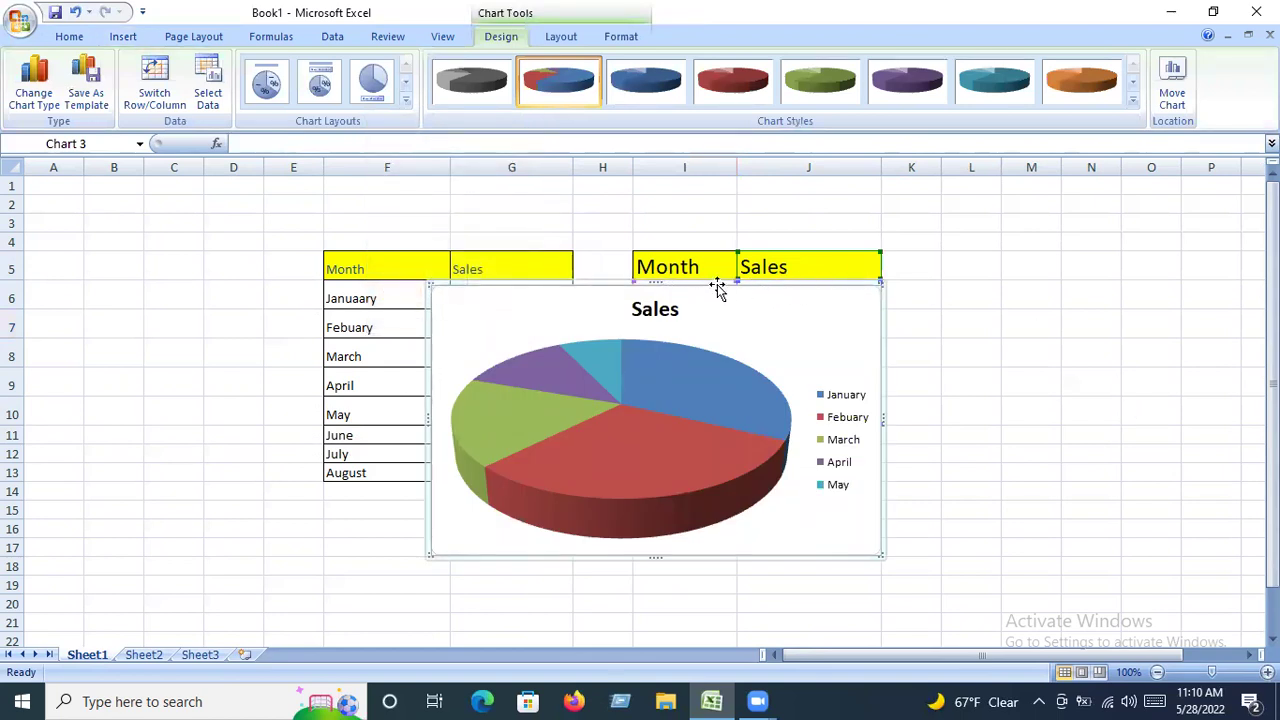
{"action": "left_click_drag", "start_coordinate": [791, 286], "coordinate": [1140, 223]}
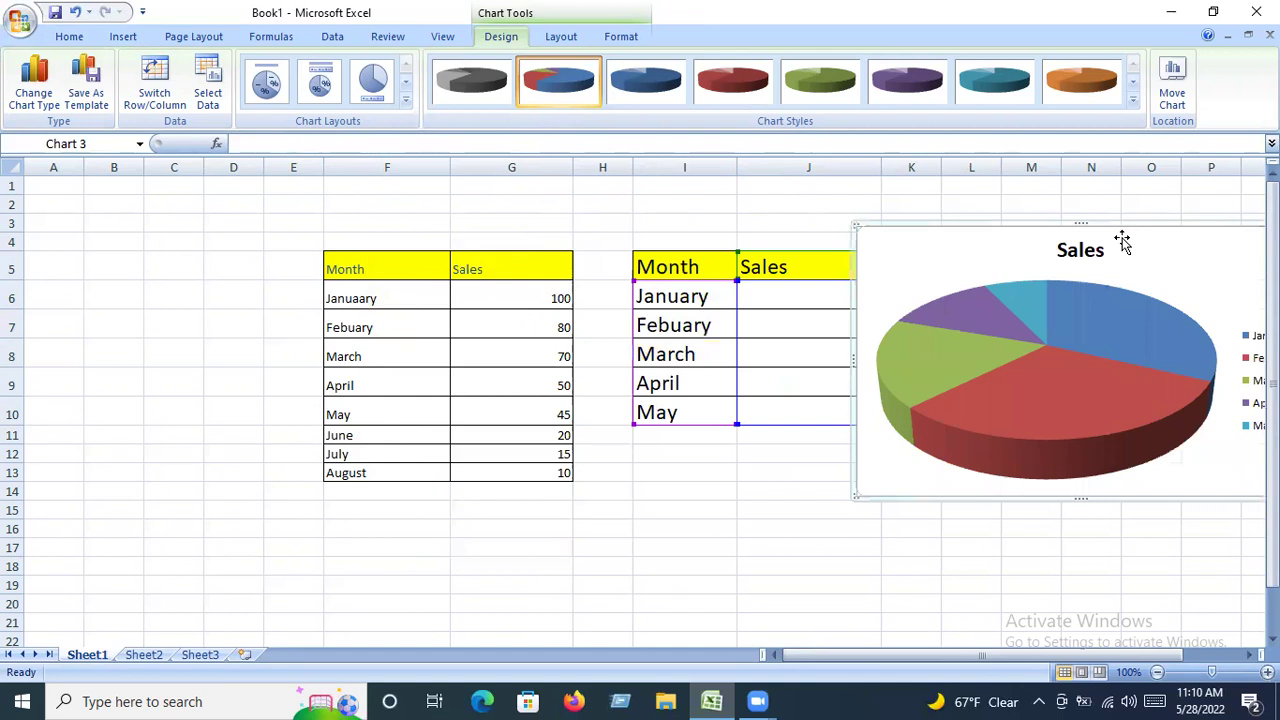
{"action": "left_click_drag", "start_coordinate": [866, 658], "coordinate": [963, 652]}
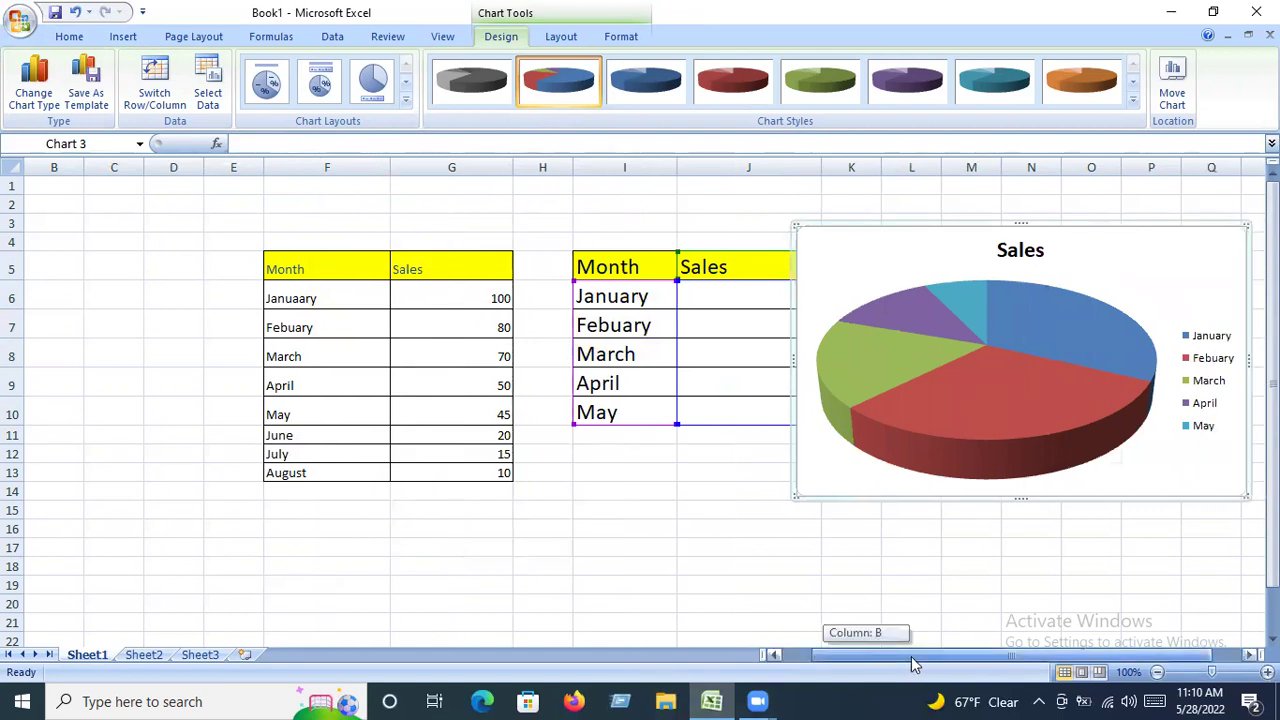
{"action": "left_click_drag", "start_coordinate": [880, 223], "coordinate": [944, 222]}
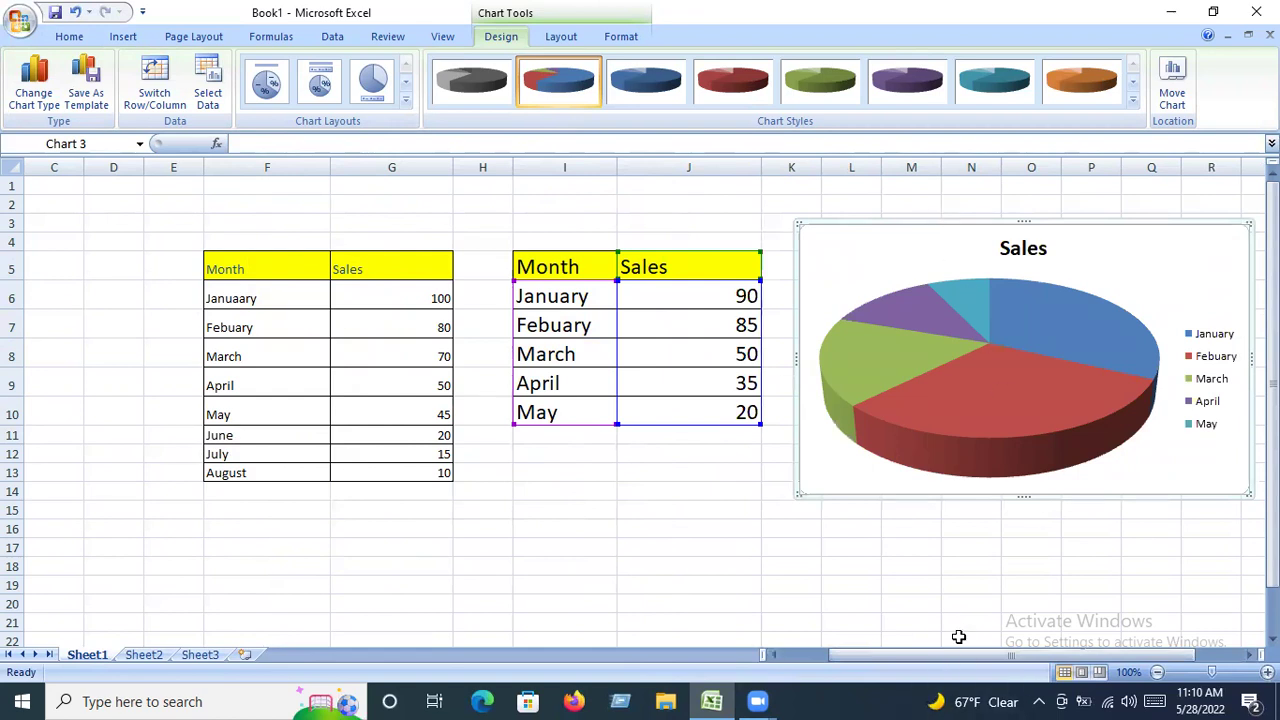
{"action": "left_click_drag", "start_coordinate": [948, 656], "coordinate": [988, 656]}
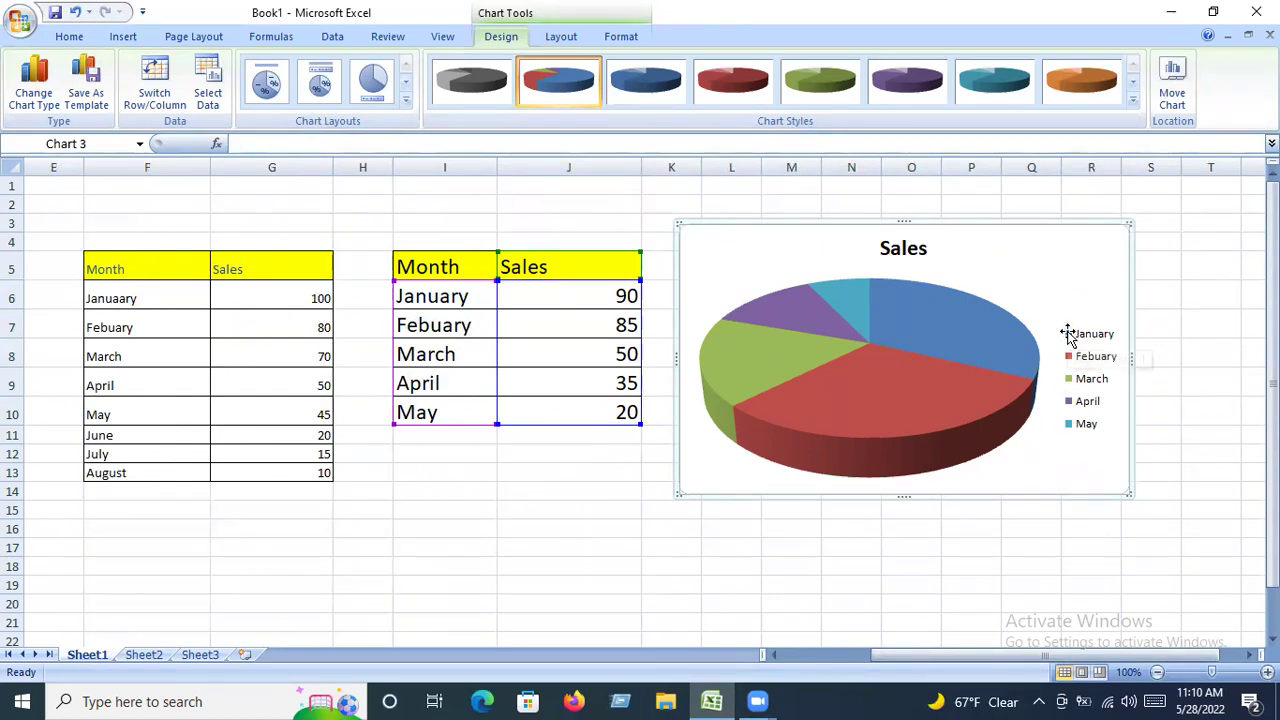
Step: Move the legend higher and stretch it taller to spread out the month entries
{"action": "left_click", "coordinate": [1065, 330]}
{"action": "left_click_drag", "start_coordinate": [1065, 335], "coordinate": [1075, 318]}
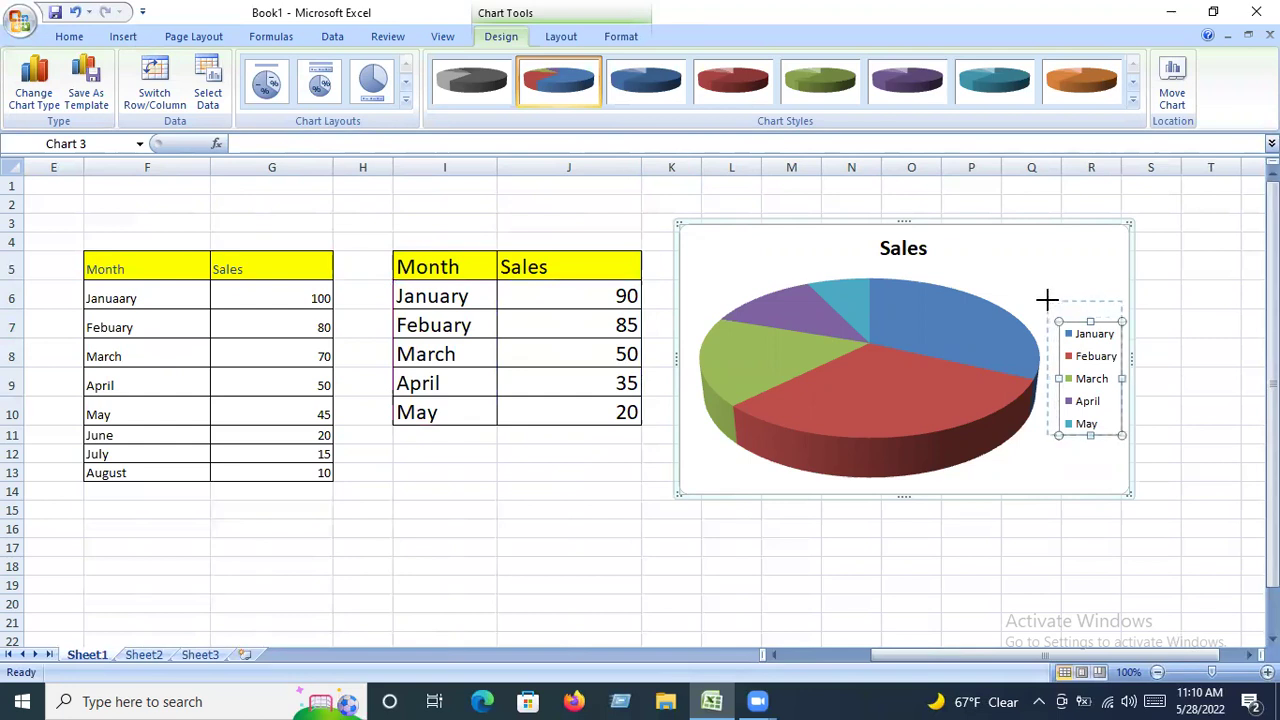
{"action": "left_click_drag", "start_coordinate": [1048, 436], "coordinate": [1042, 484]}
{"action": "left_click", "coordinate": [1062, 255]}
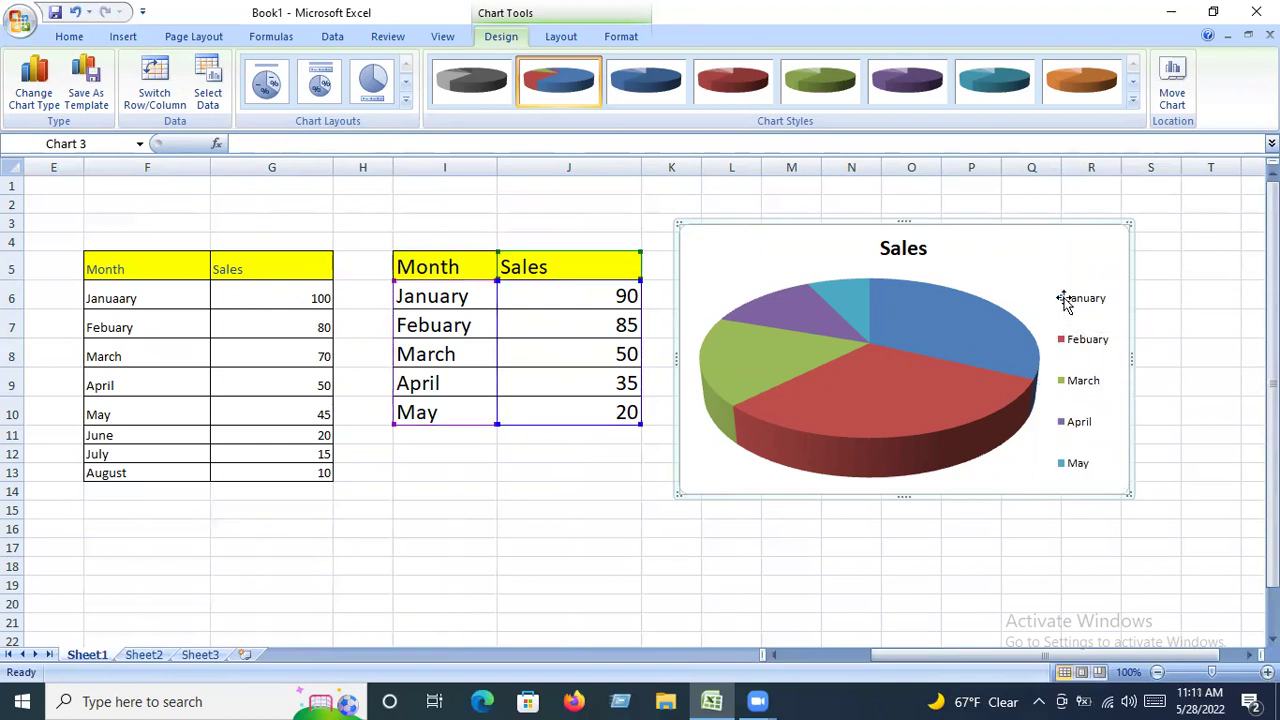
{"action": "left_click", "coordinate": [1058, 296]}
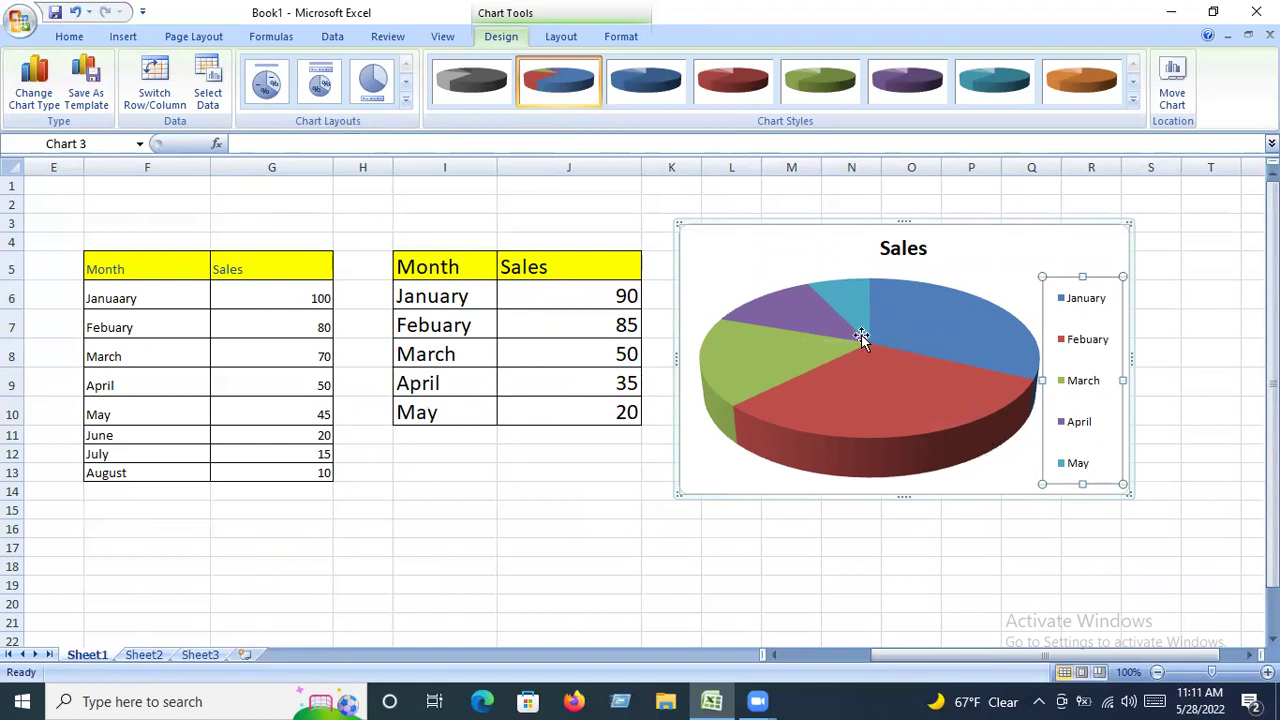
Step: Select only the red Febuary slice and bring up its shortcut menu
{"action": "left_click", "coordinate": [1022, 254]}
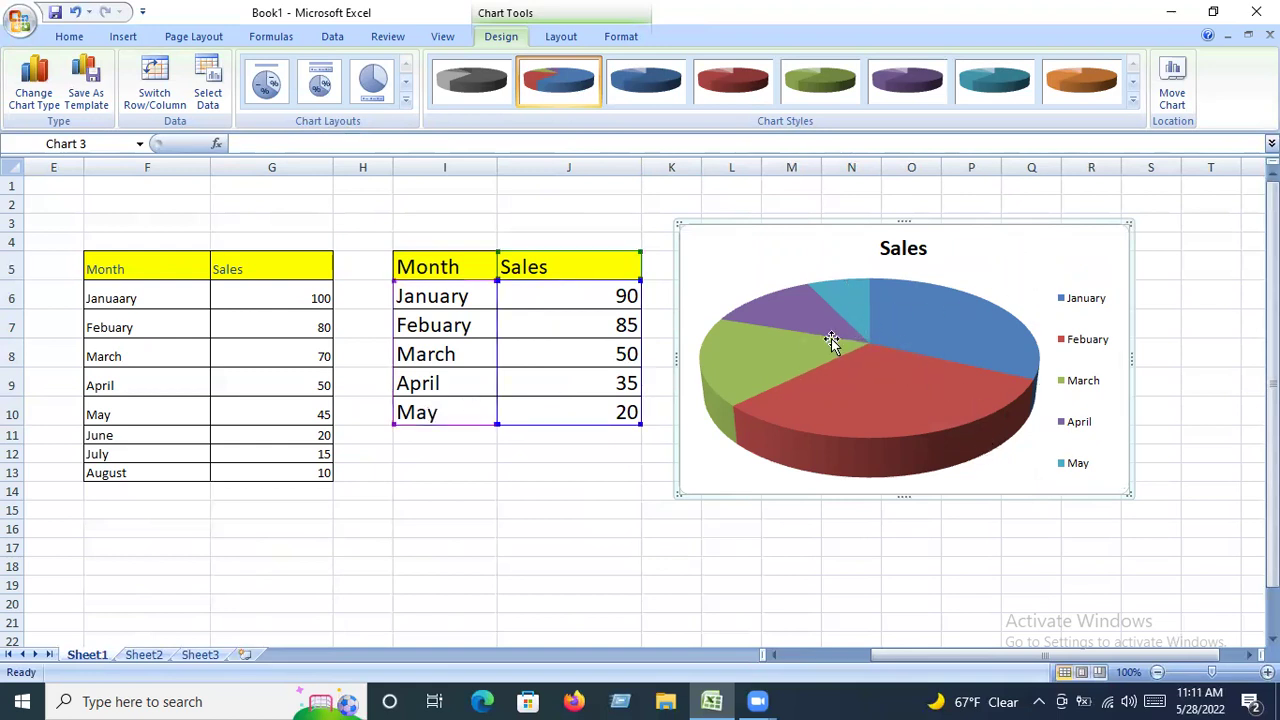
{"action": "mouse_move", "coordinate": [865, 387]}
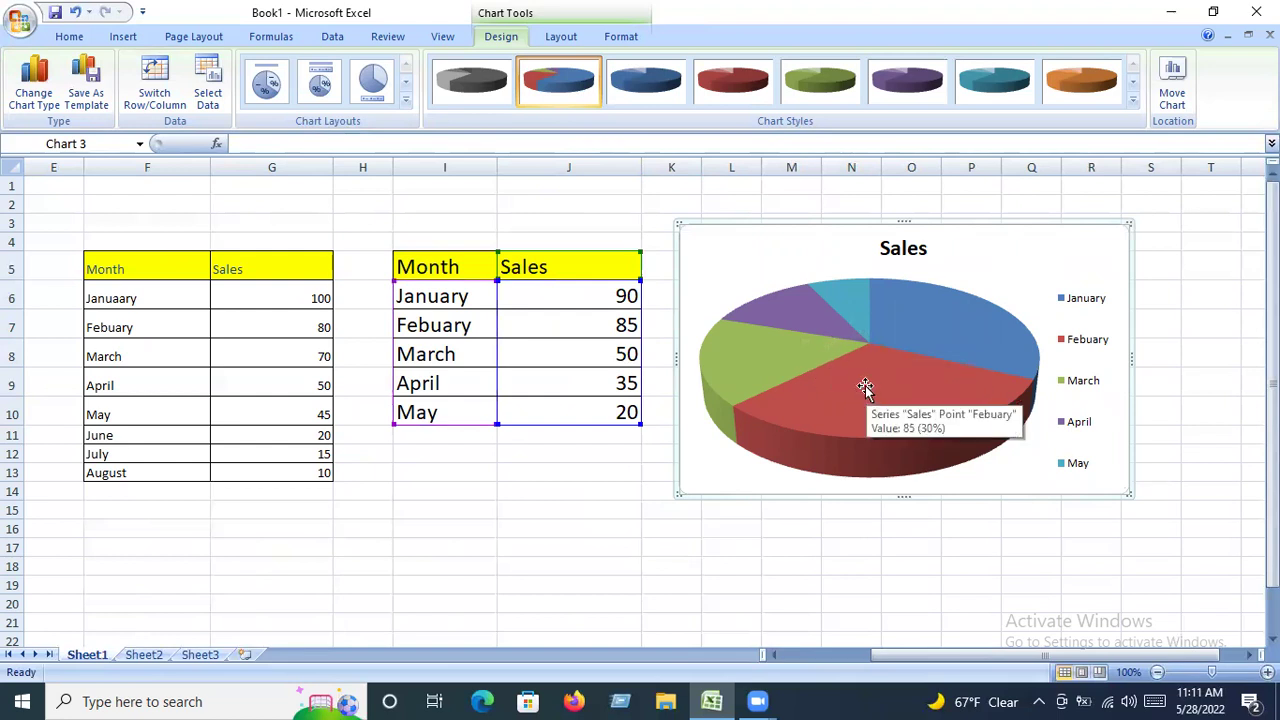
{"action": "left_click", "coordinate": [865, 387]}
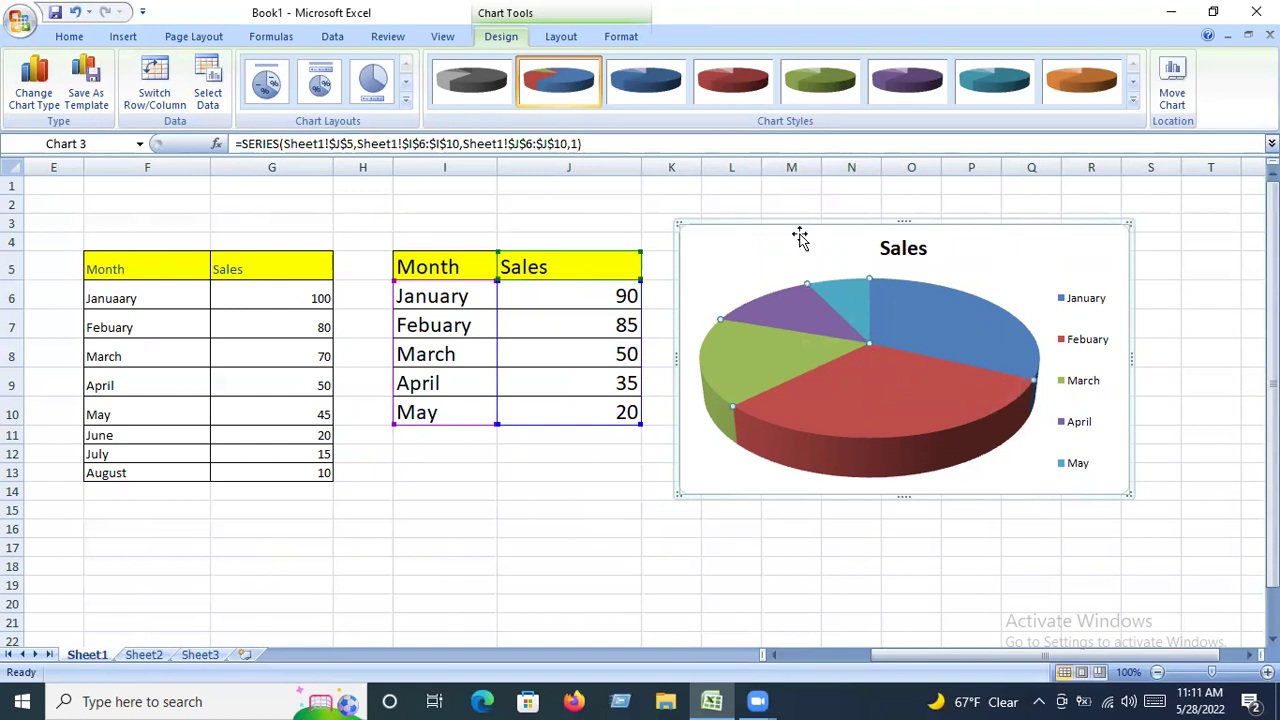
{"action": "left_click", "coordinate": [918, 250]}
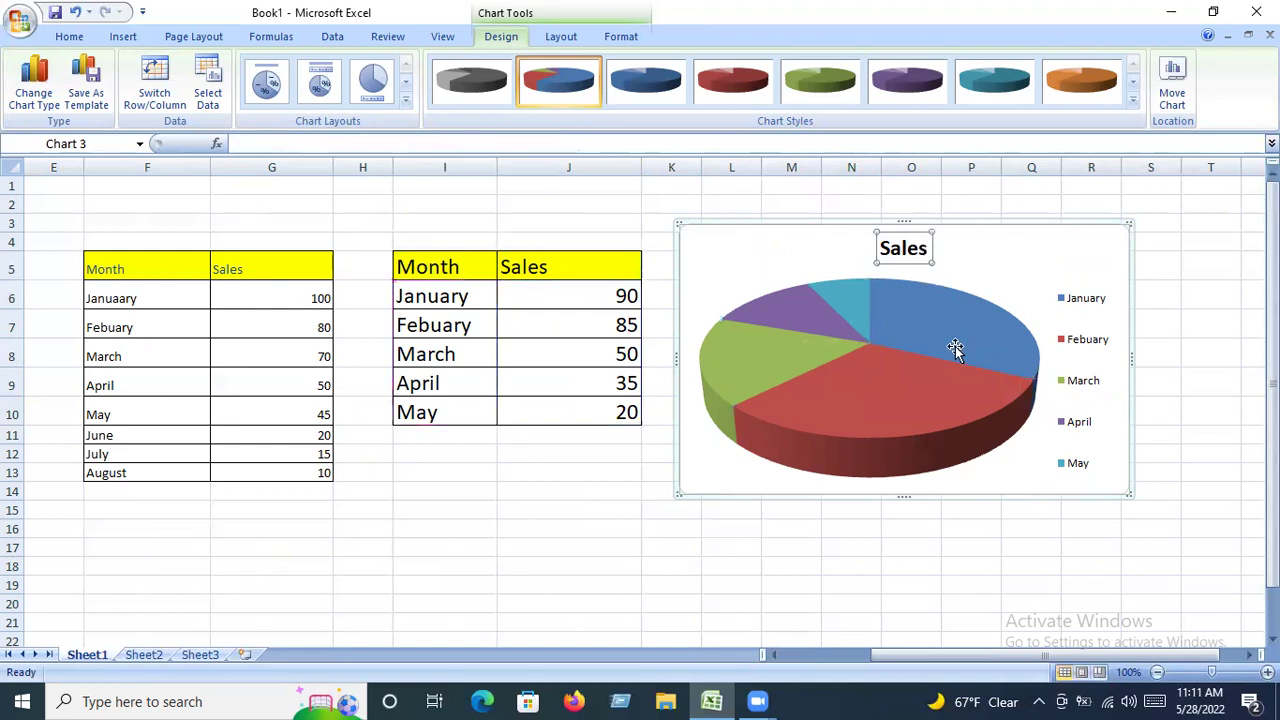
{"action": "left_click", "coordinate": [878, 368]}
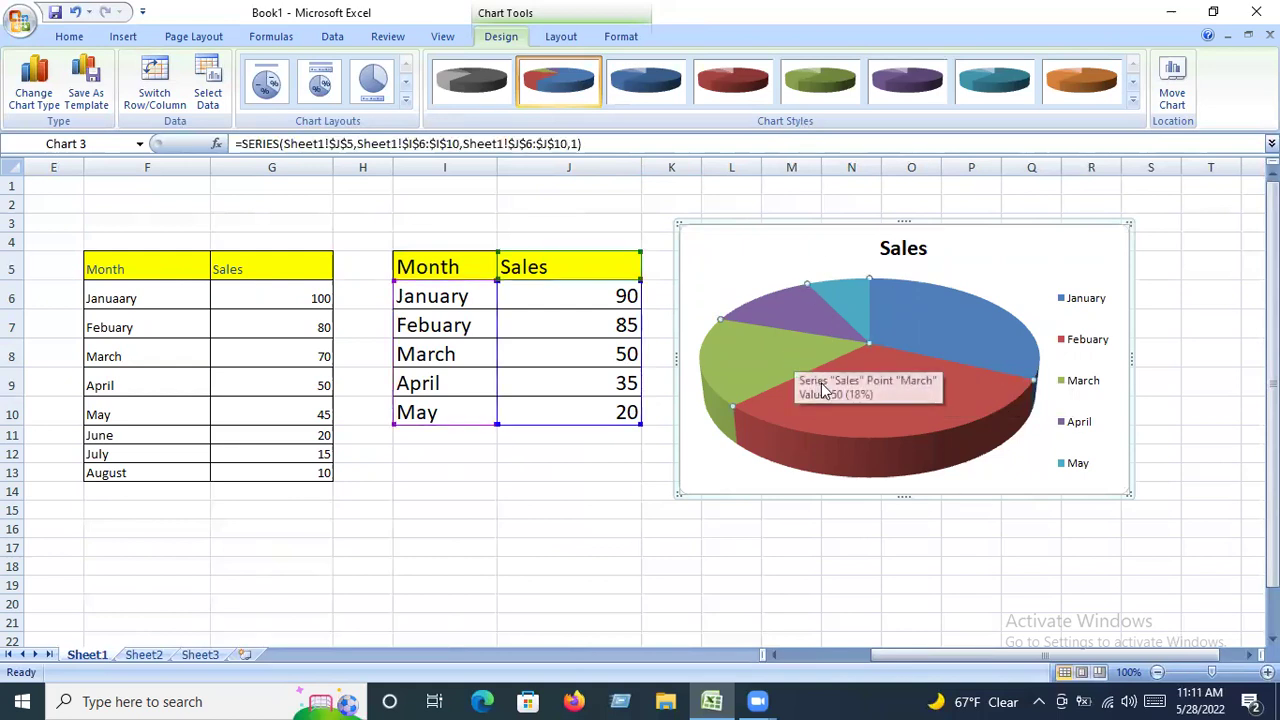
{"action": "left_click", "coordinate": [874, 387]}
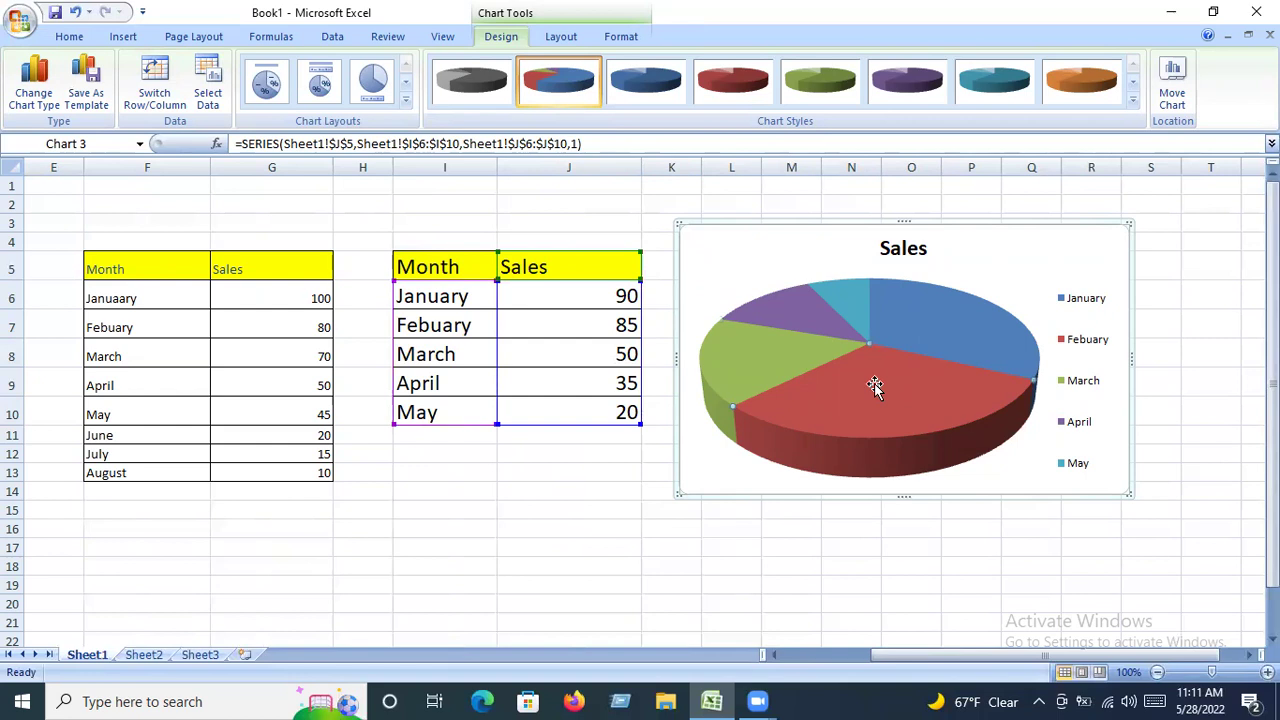
{"action": "right_click", "coordinate": [875, 390]}
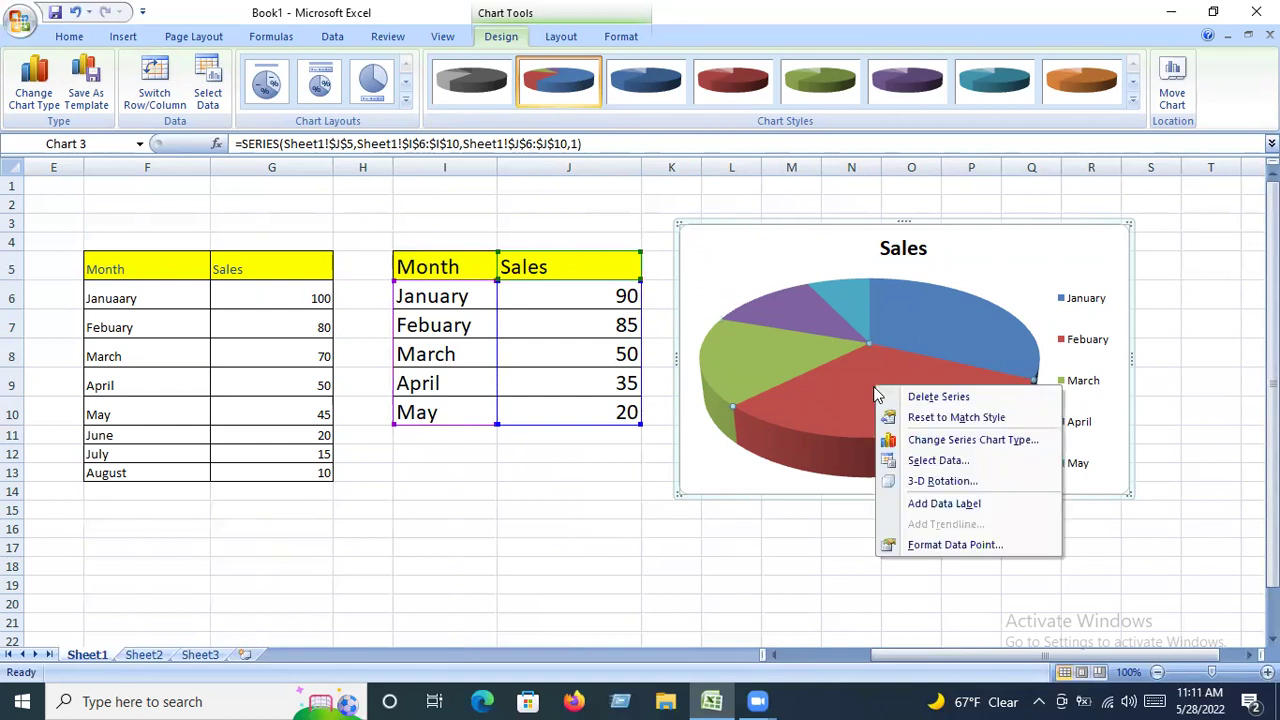
Step: Give the February slice a solid red fill with slight transparency
{"action": "left_click", "coordinate": [941, 545]}
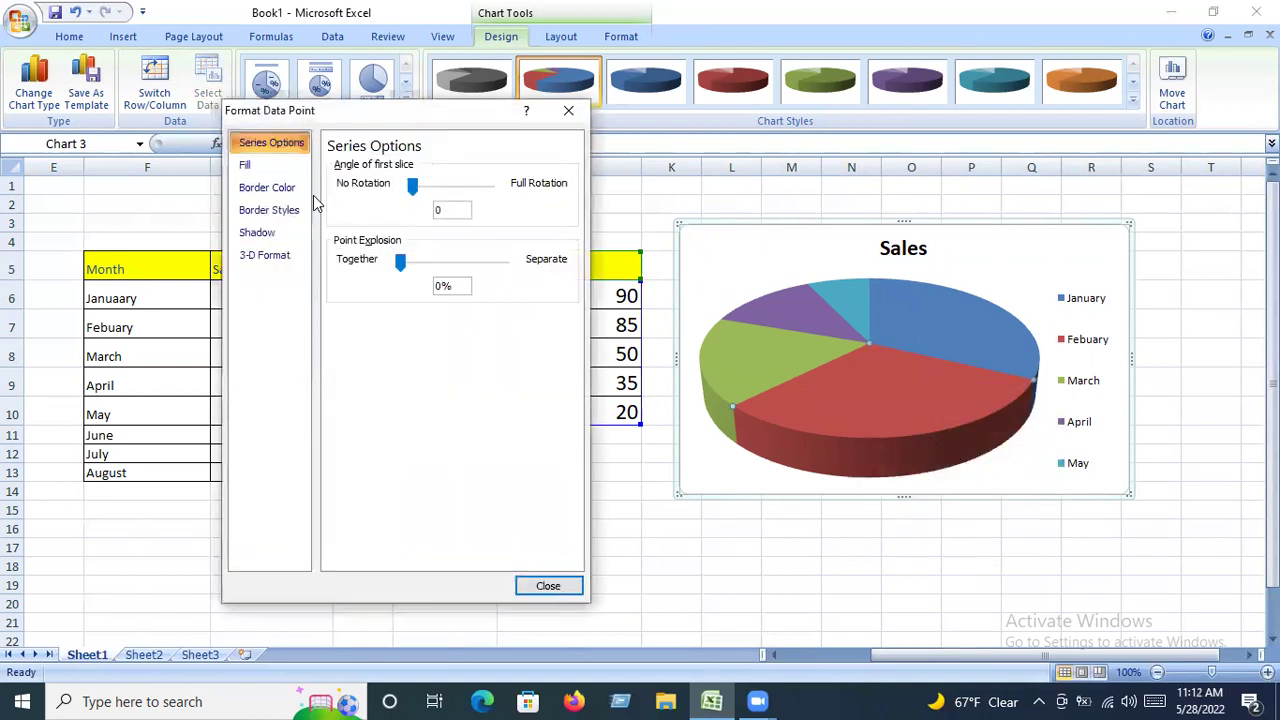
{"action": "left_click", "coordinate": [257, 169]}
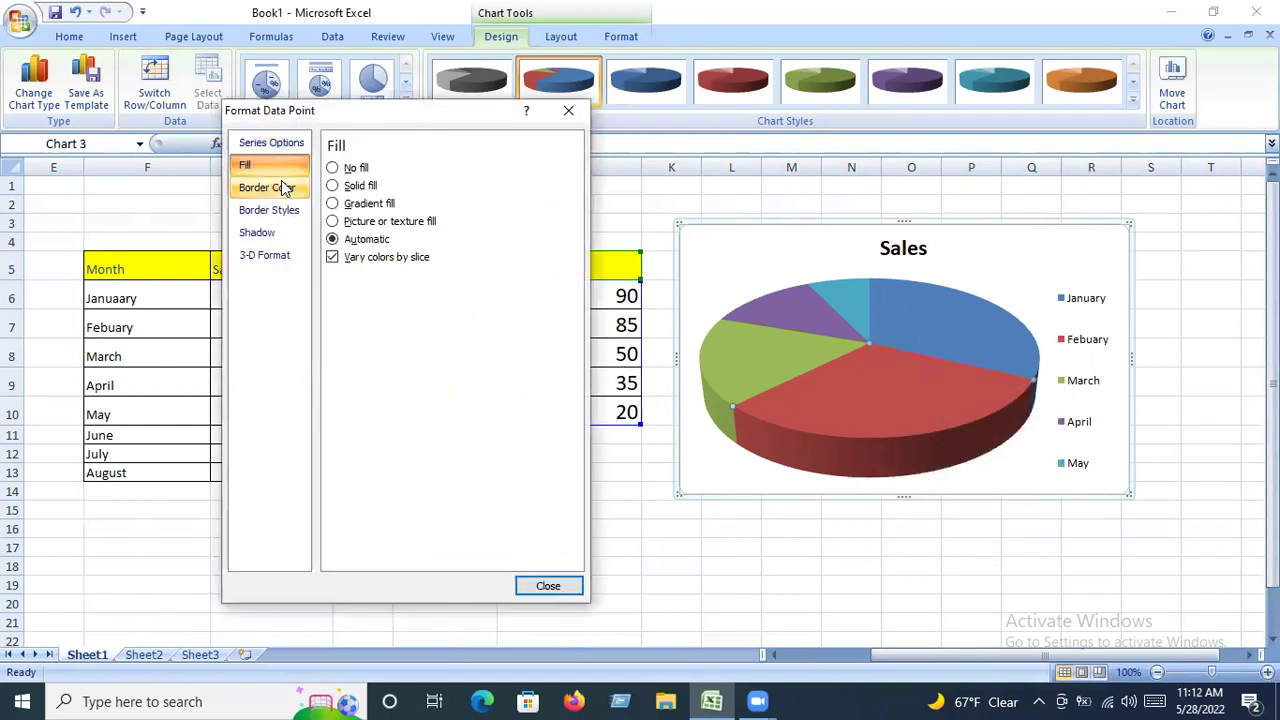
{"action": "left_click", "coordinate": [336, 187]}
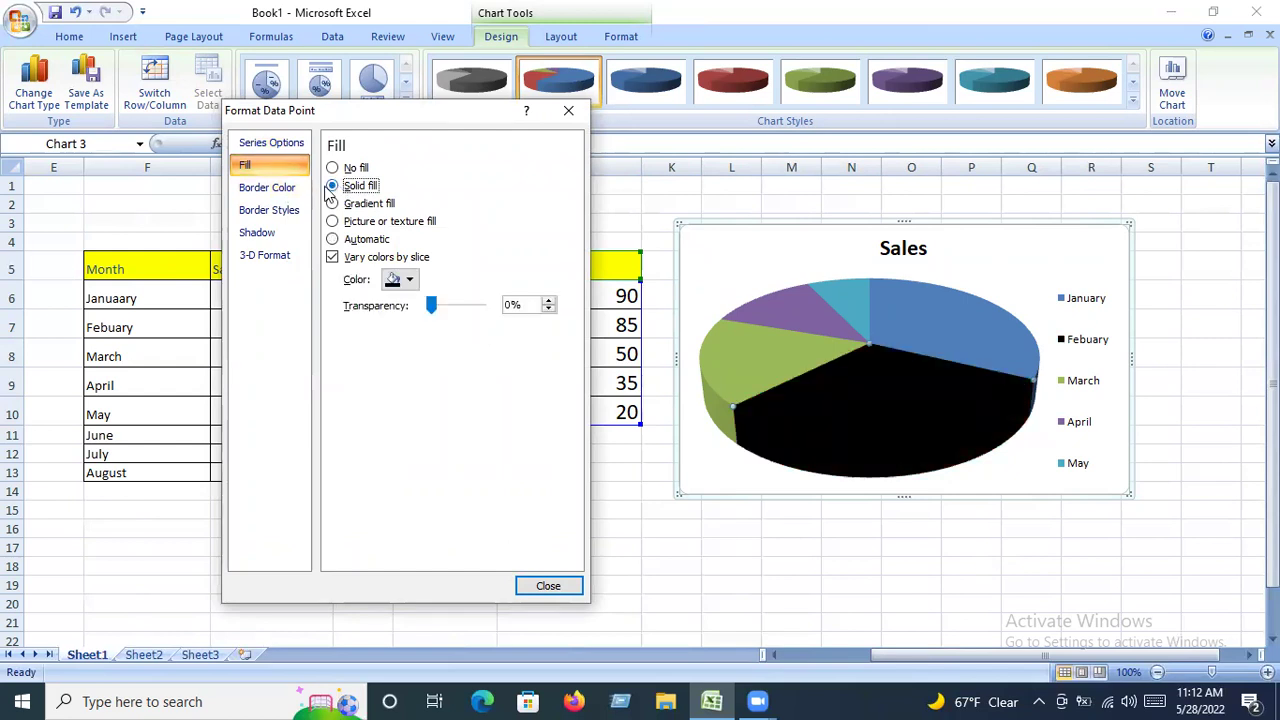
{"action": "left_click", "coordinate": [410, 281]}
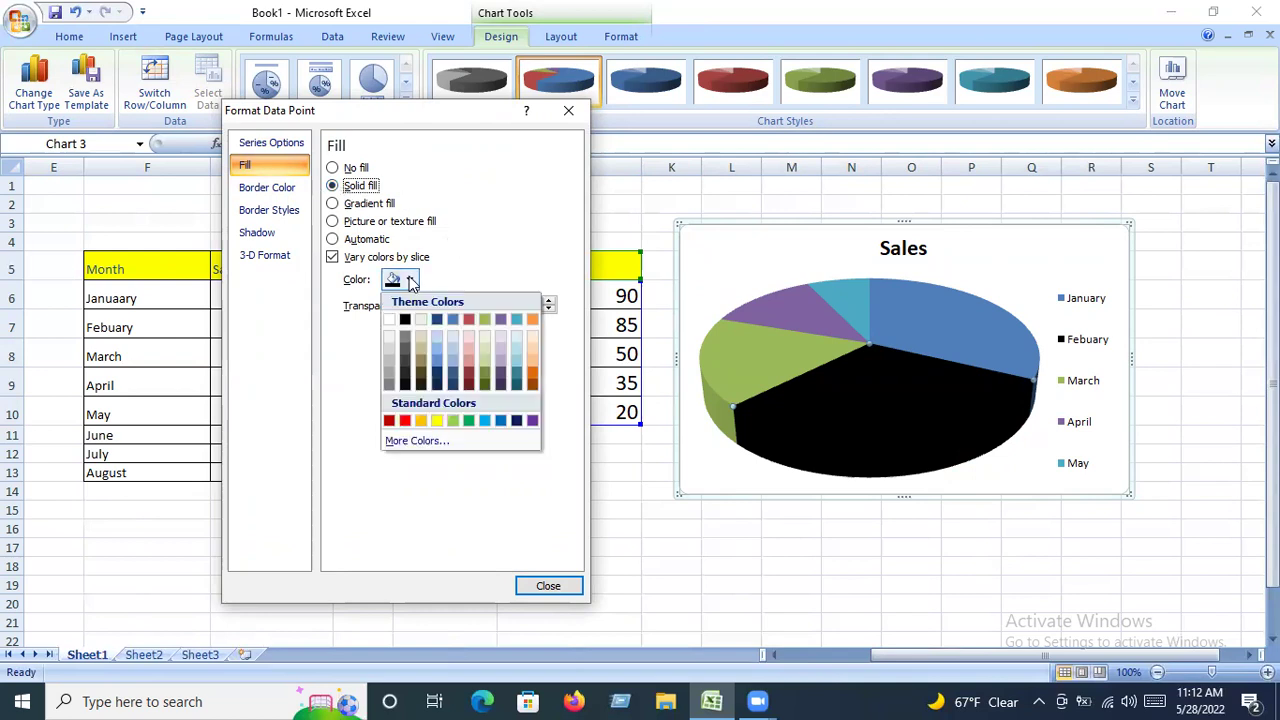
{"action": "left_click", "coordinate": [437, 420]}
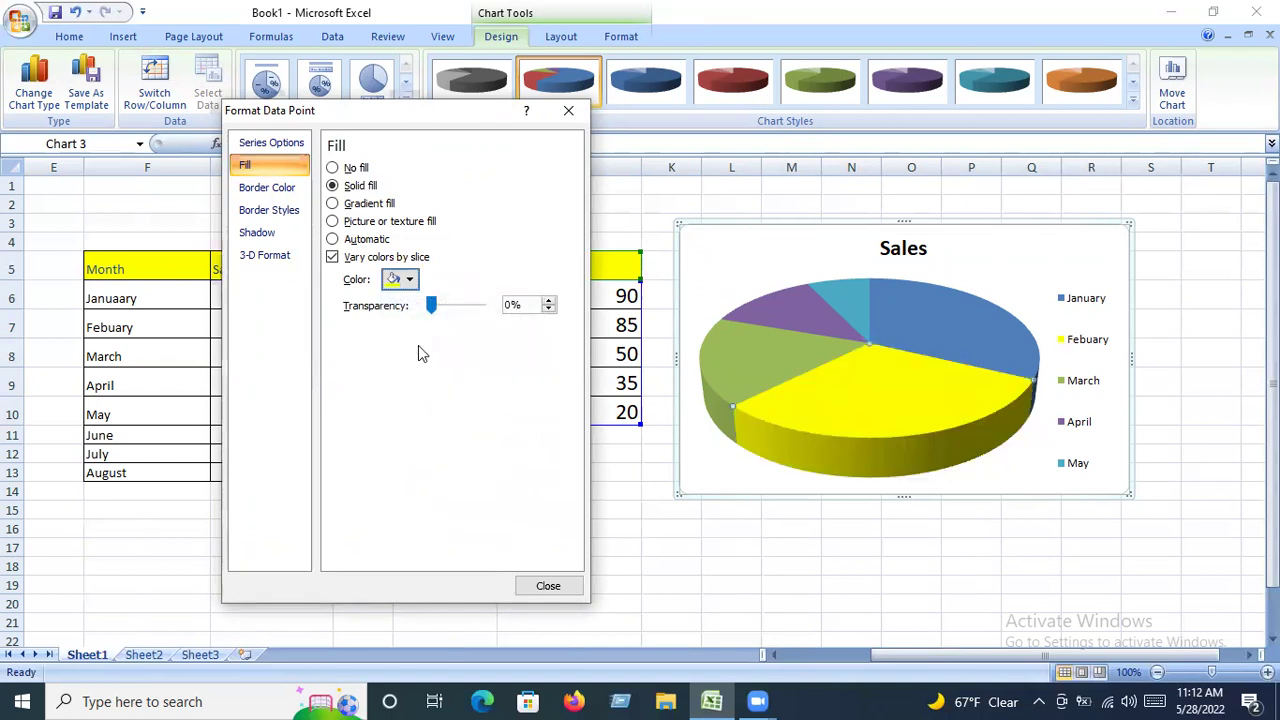
{"action": "left_click", "coordinate": [410, 281]}
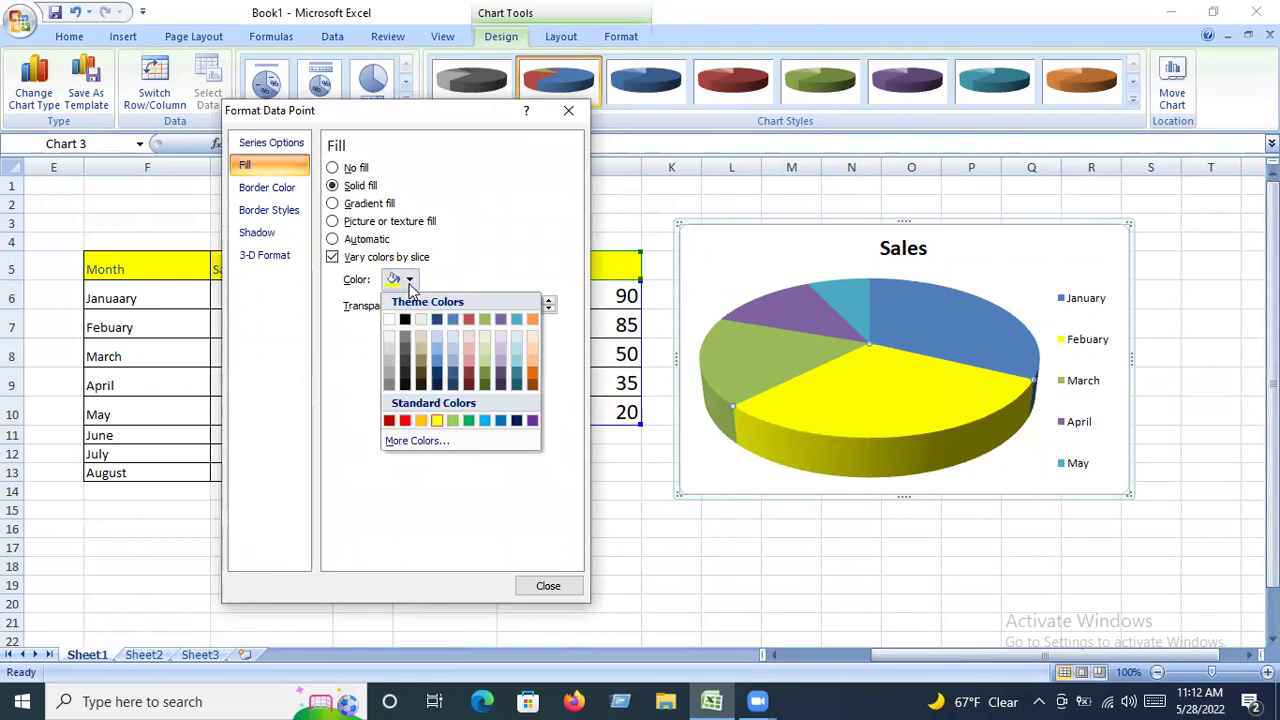
{"action": "left_click", "coordinate": [405, 420]}
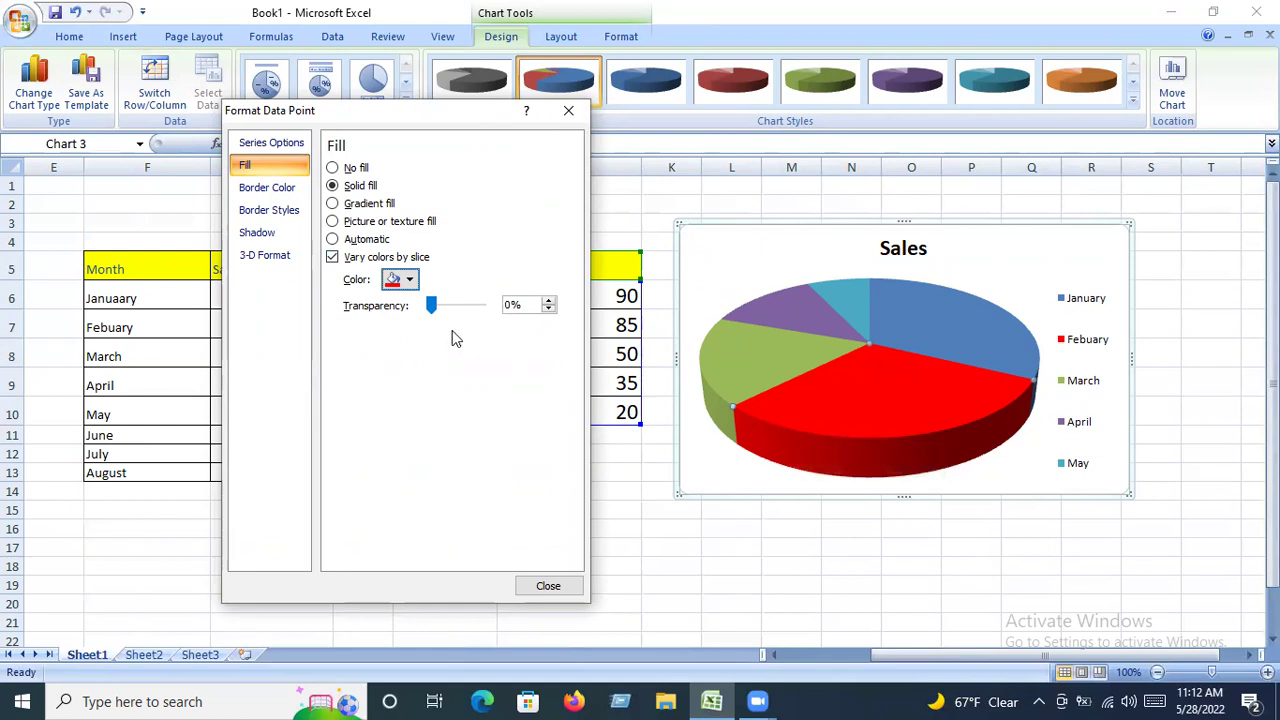
{"action": "left_click", "coordinate": [426, 310]}
{"action": "left_click_drag", "start_coordinate": [427, 312], "coordinate": [420, 316]}
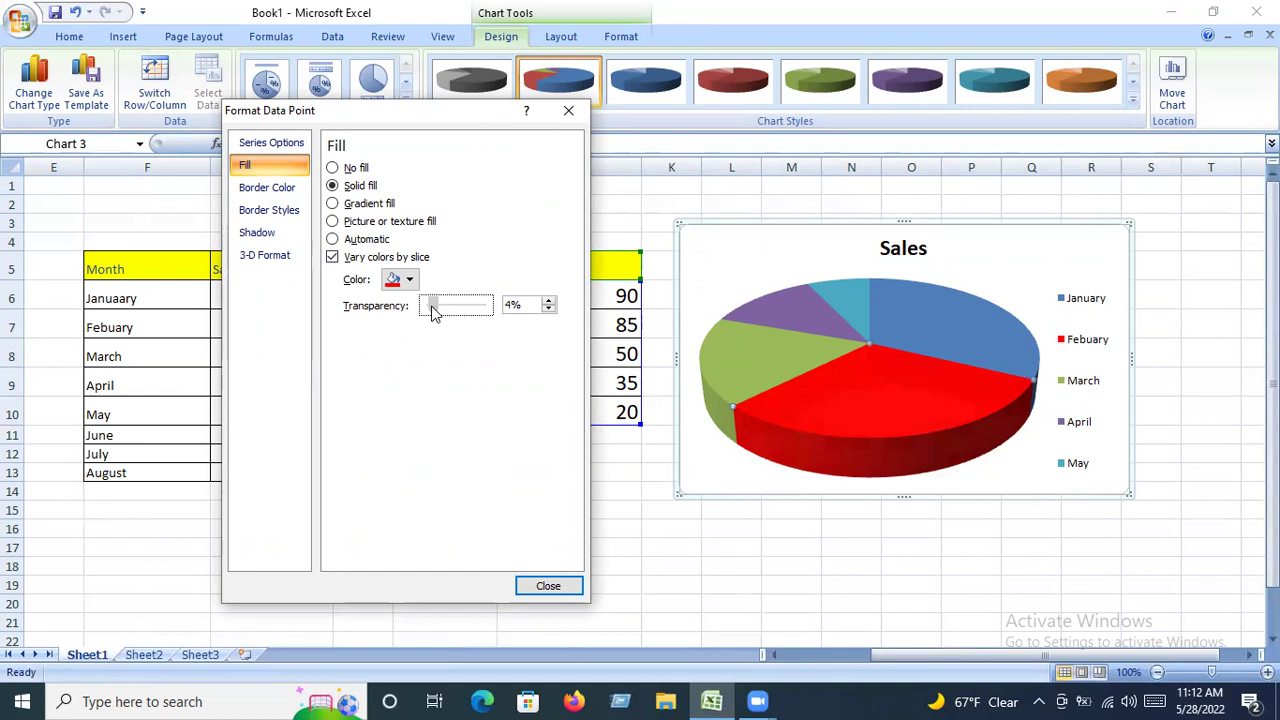
{"action": "left_click", "coordinate": [546, 586]}
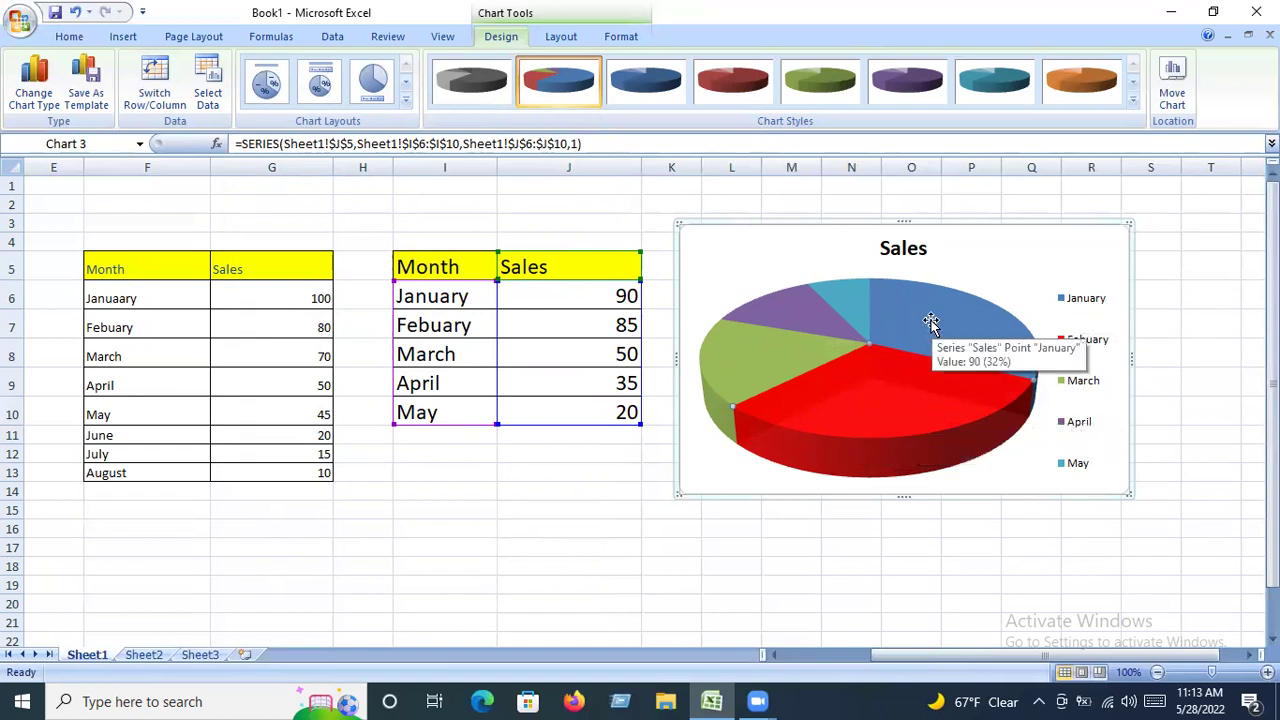
Step: Add data labels 90, 85, 50, 35 and 20 to all pie slices
{"action": "right_click", "coordinate": [873, 320]}
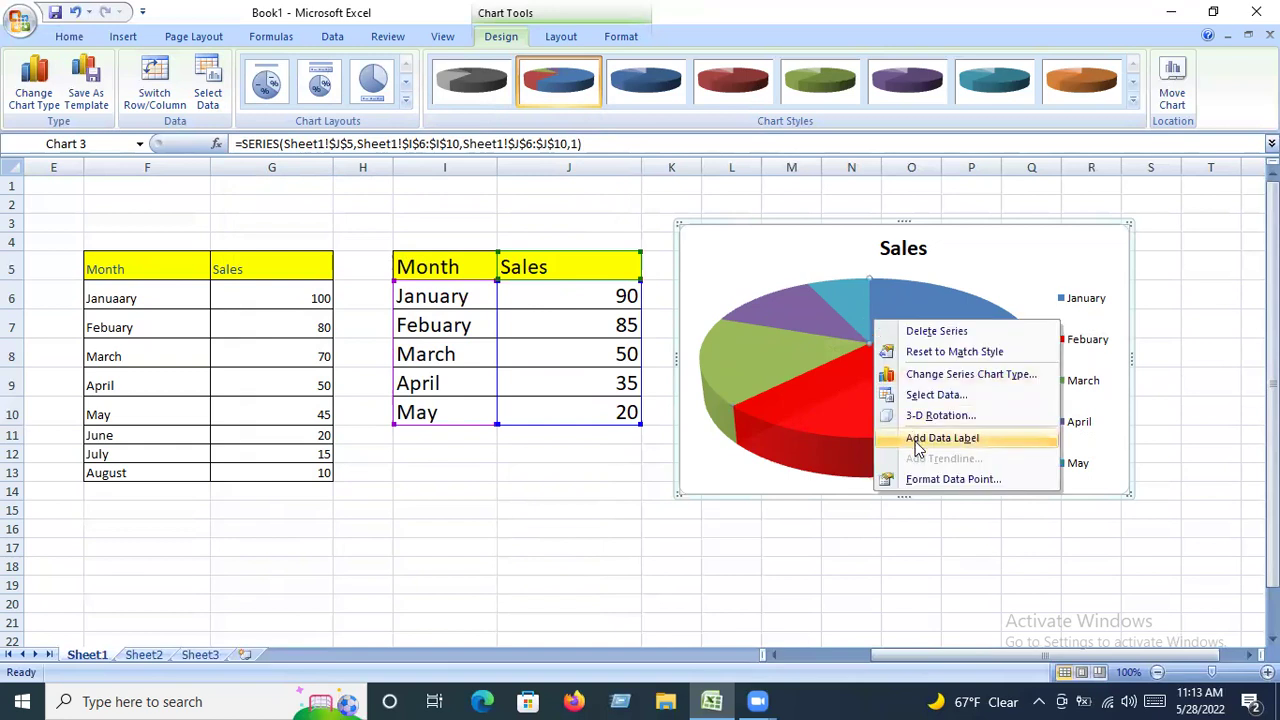
{"action": "left_click", "coordinate": [917, 440]}
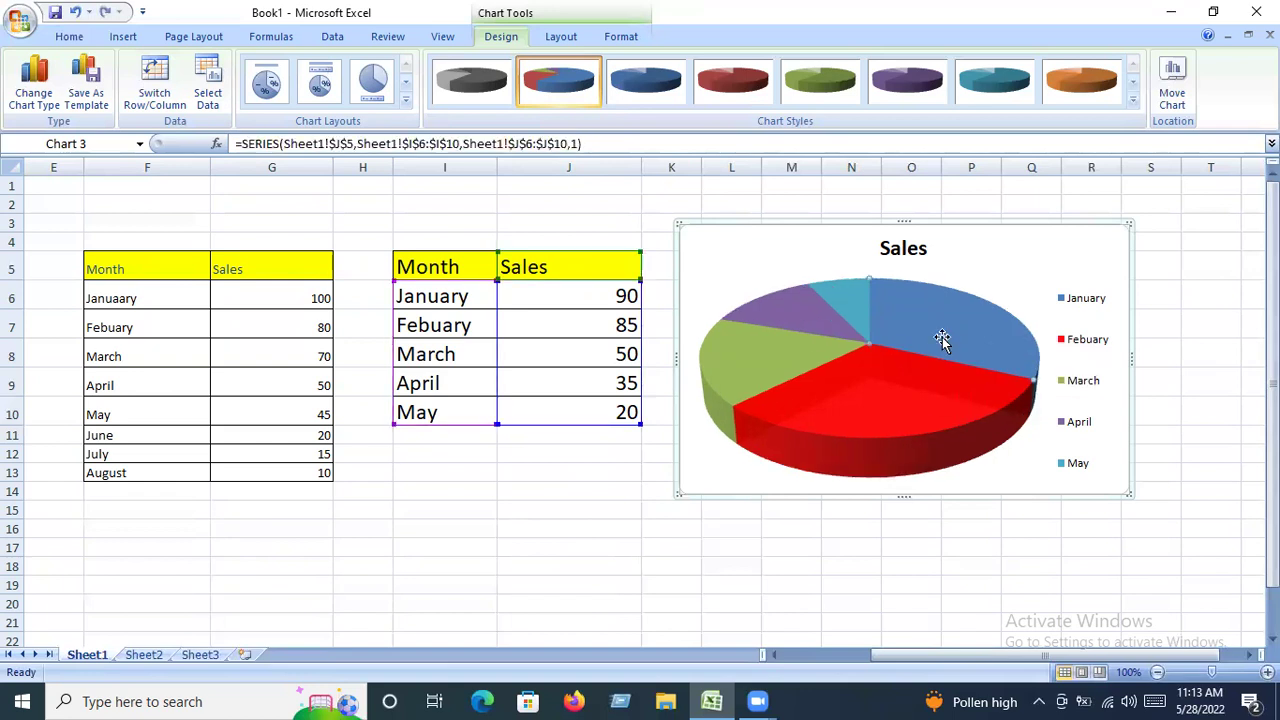
{"action": "left_click", "coordinate": [816, 318]}
{"action": "left_click", "coordinate": [860, 370]}
{"action": "left_click", "coordinate": [806, 255]}
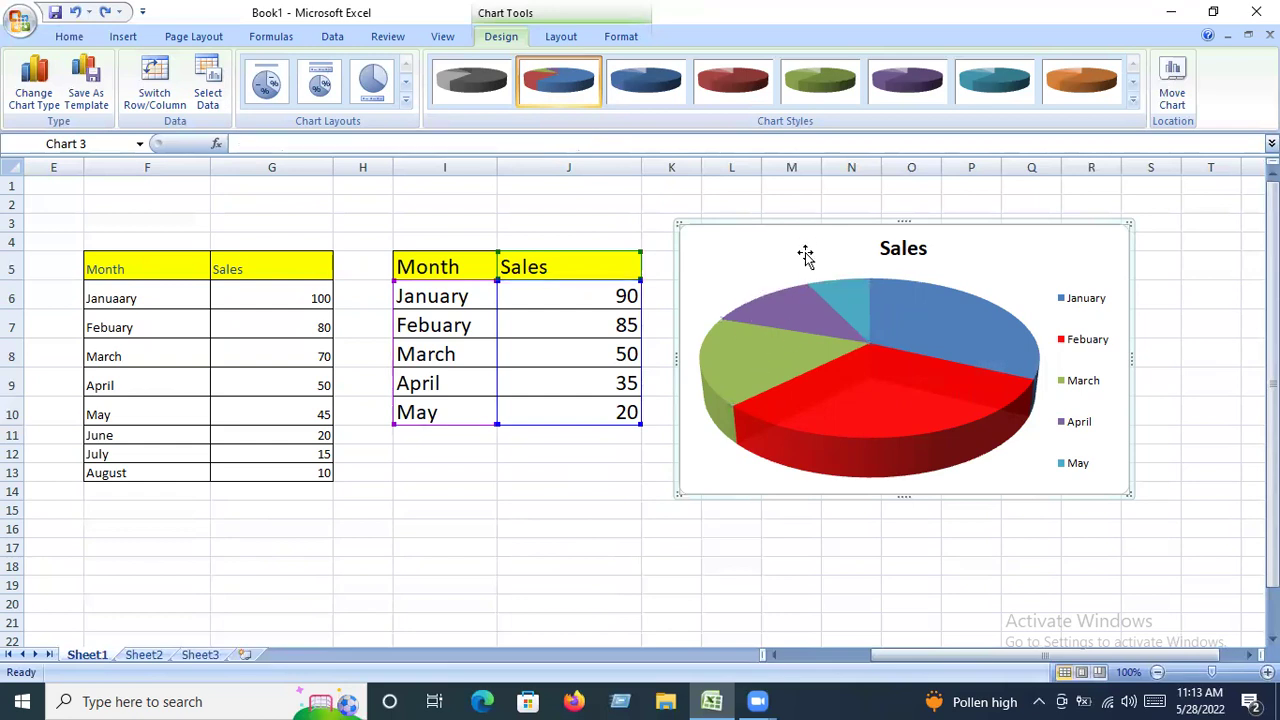
{"action": "left_click", "coordinate": [840, 317]}
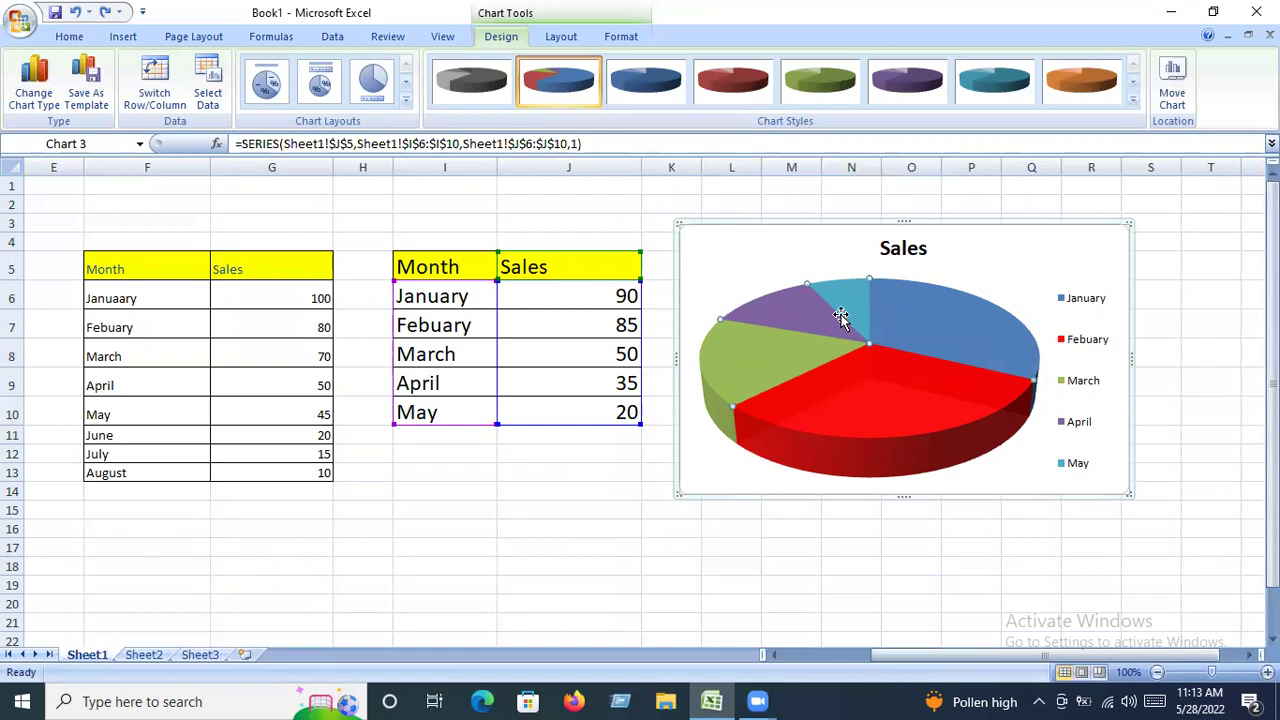
{"action": "right_click", "coordinate": [840, 317]}
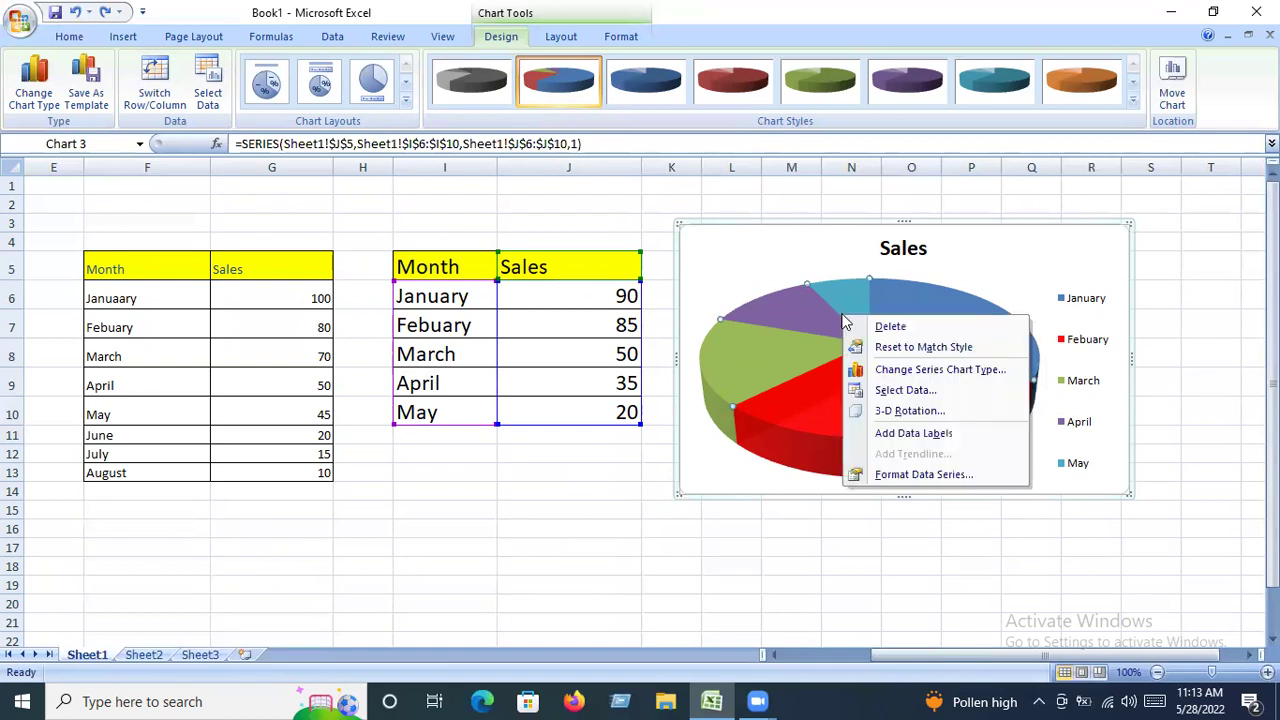
{"action": "left_click", "coordinate": [904, 433]}
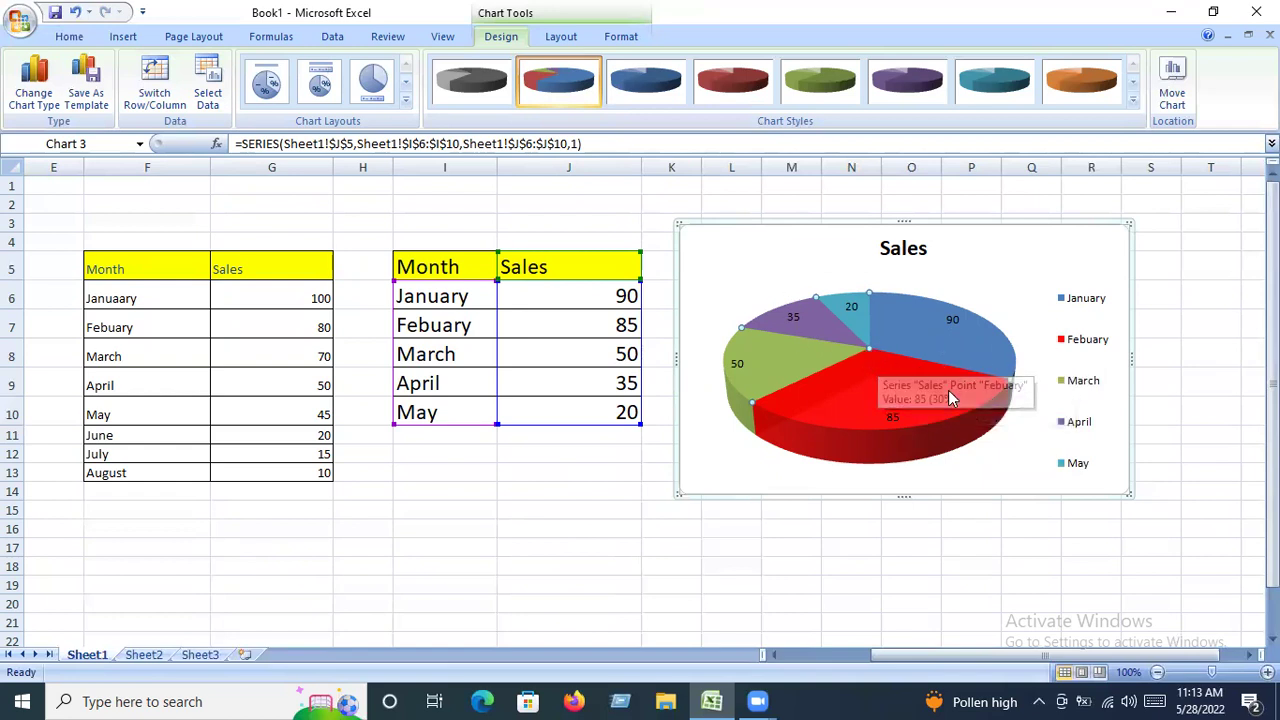
{"action": "mouse_move", "coordinate": [838, 333]}
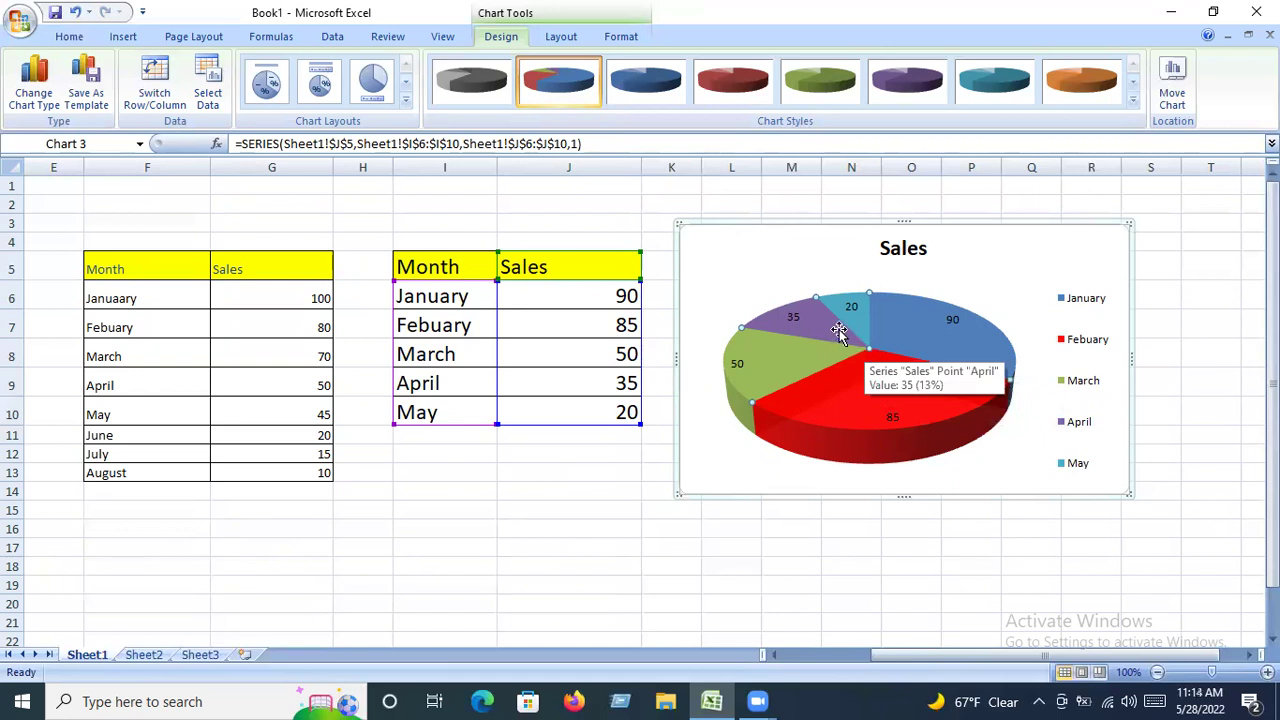
Step: Review the data series fill settings, then bring up the pie's shortcut menu again
{"action": "right_click", "coordinate": [839, 333]}
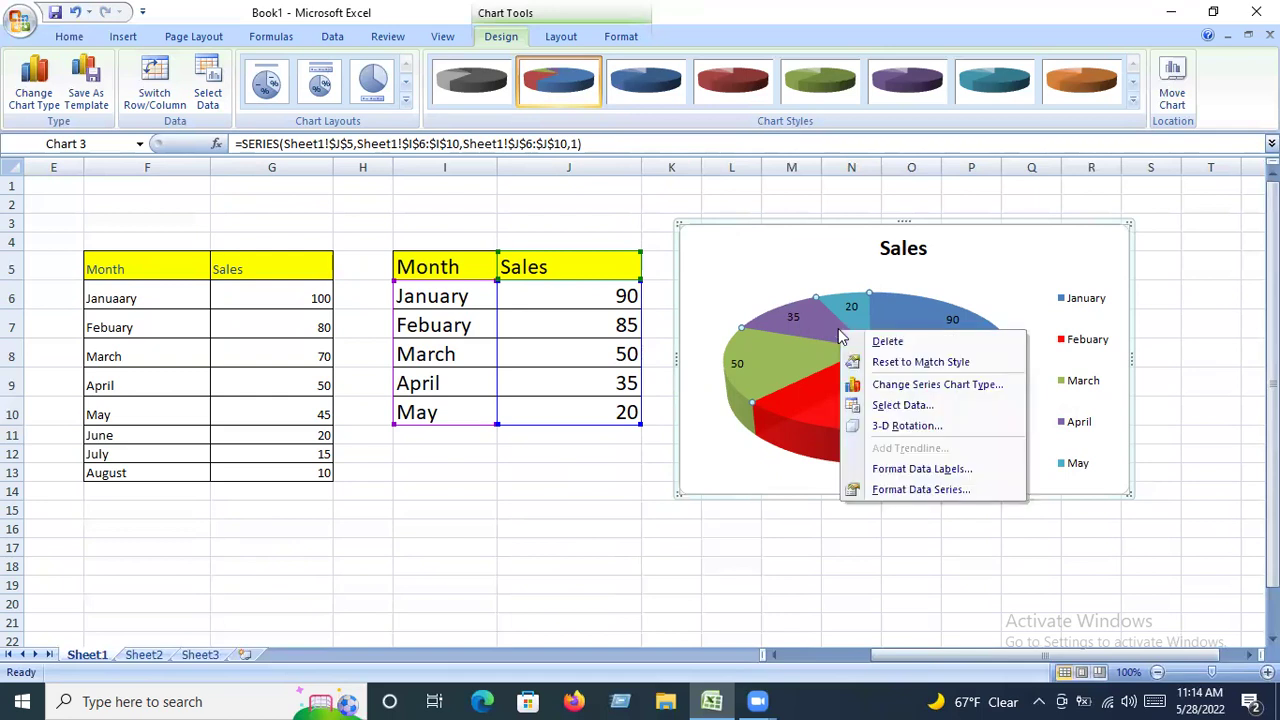
{"action": "left_click", "coordinate": [921, 490]}
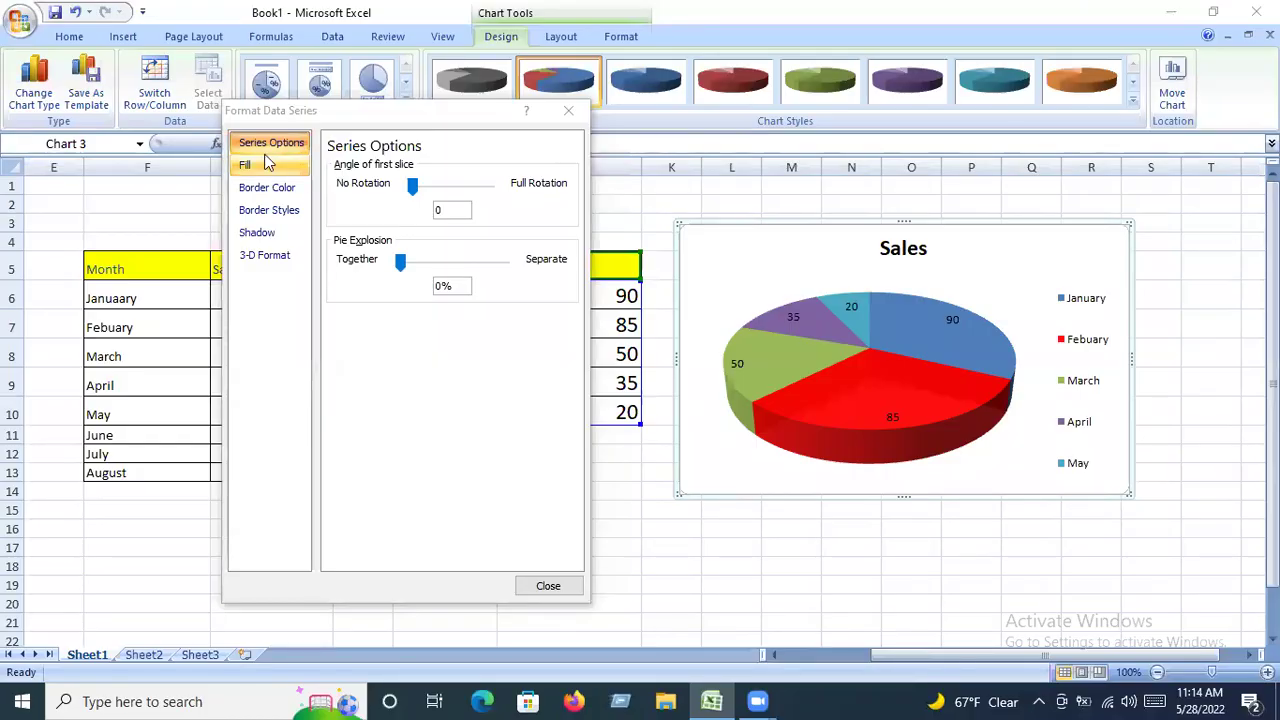
{"action": "left_click", "coordinate": [266, 165]}
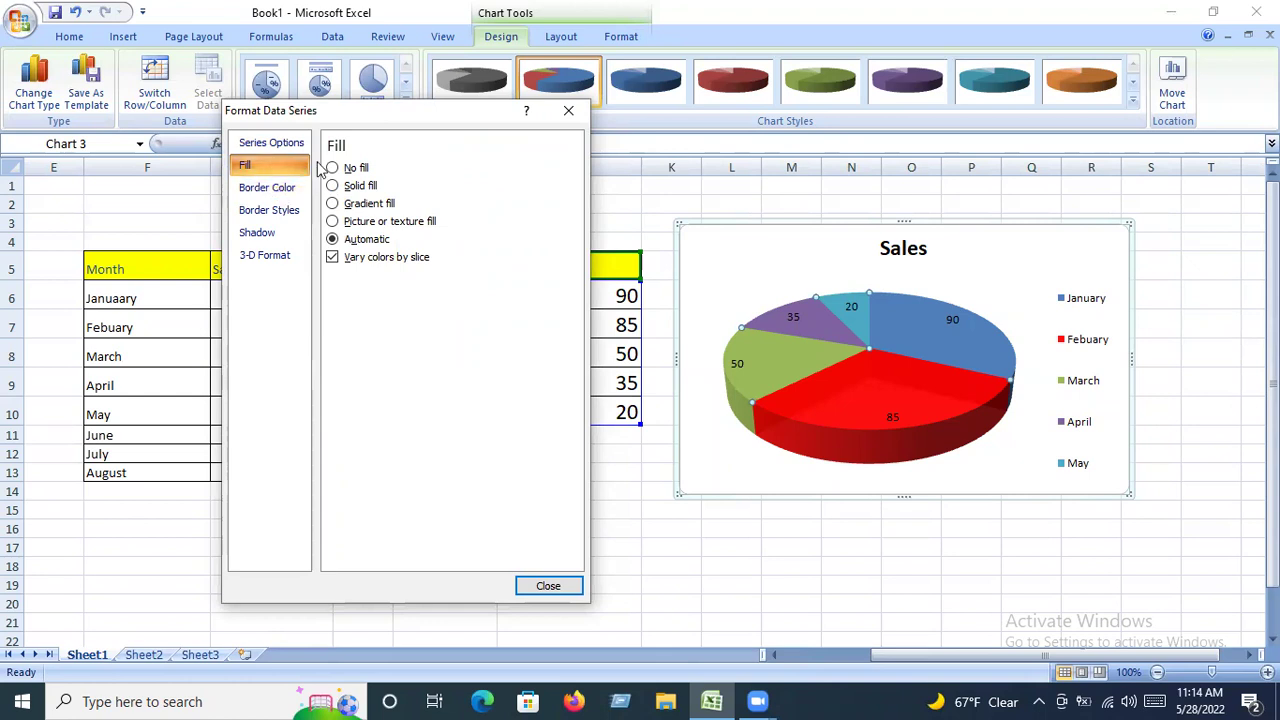
{"action": "left_click", "coordinate": [567, 112]}
{"action": "right_click", "coordinate": [813, 335]}
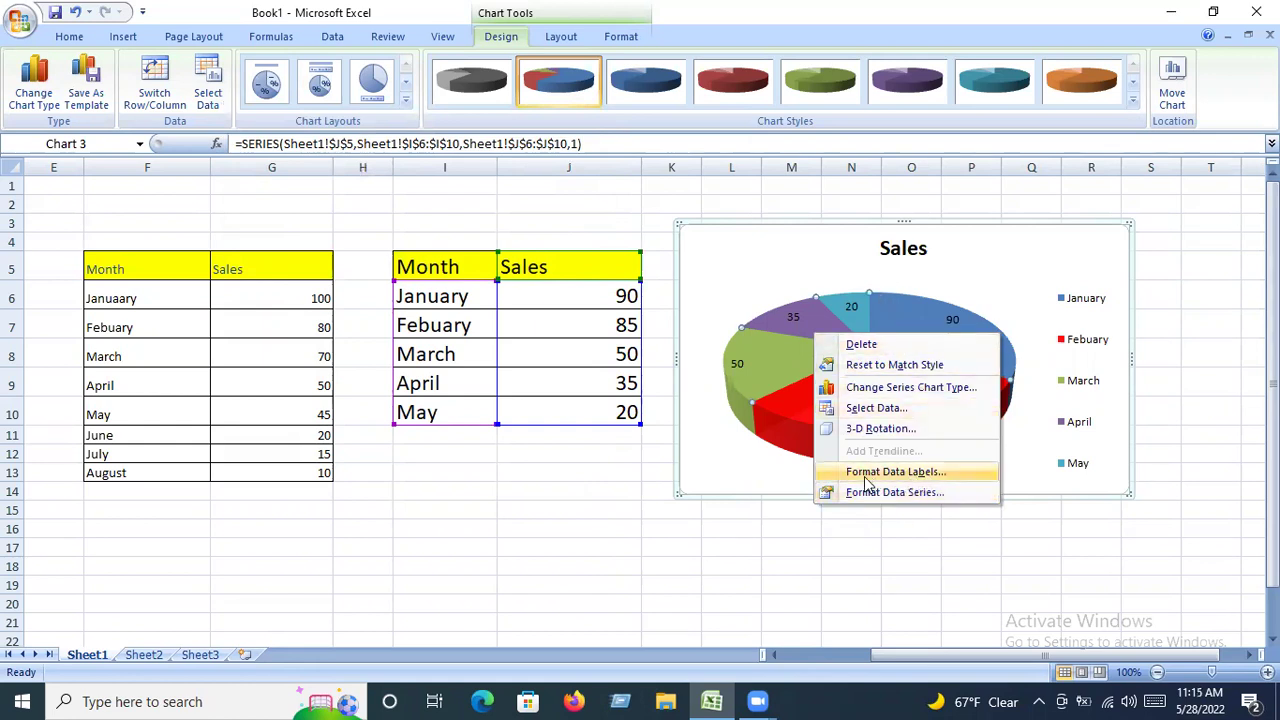
Step: Set the pie data labels to show Category Name, Value and Percentage, with Series Name unticked
{"action": "left_click", "coordinate": [910, 472]}
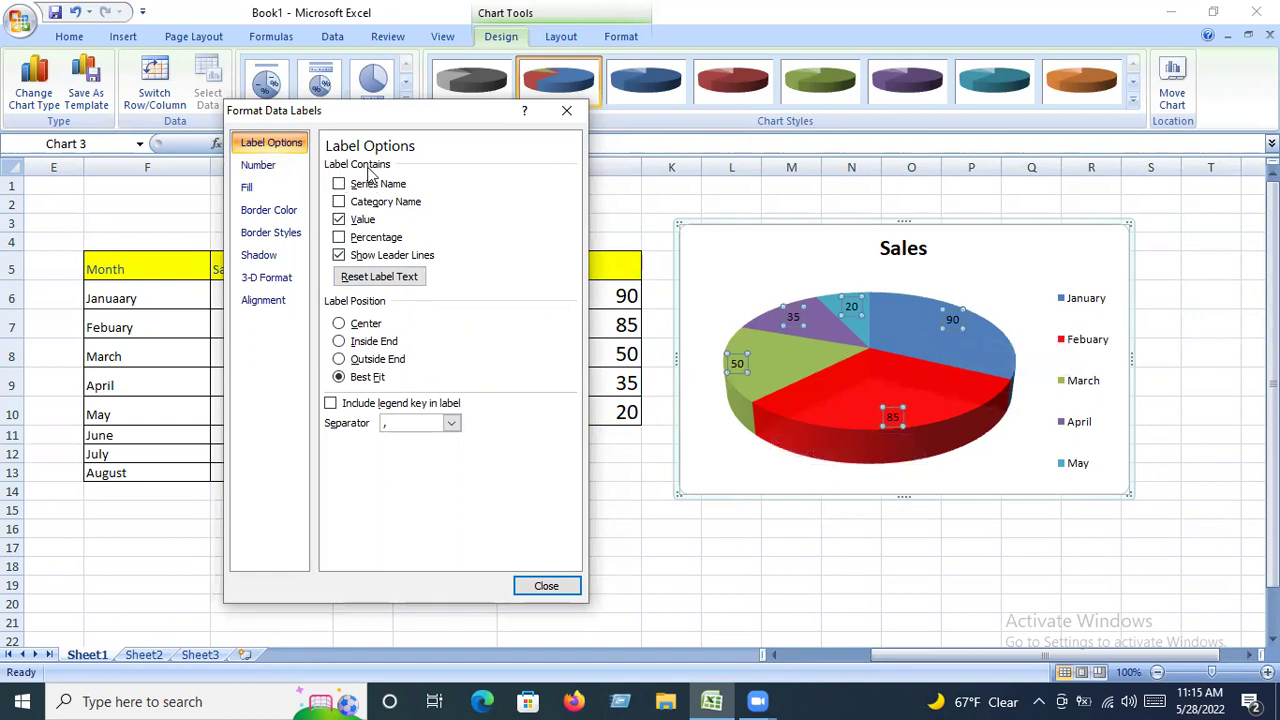
{"action": "left_click", "coordinate": [339, 184]}
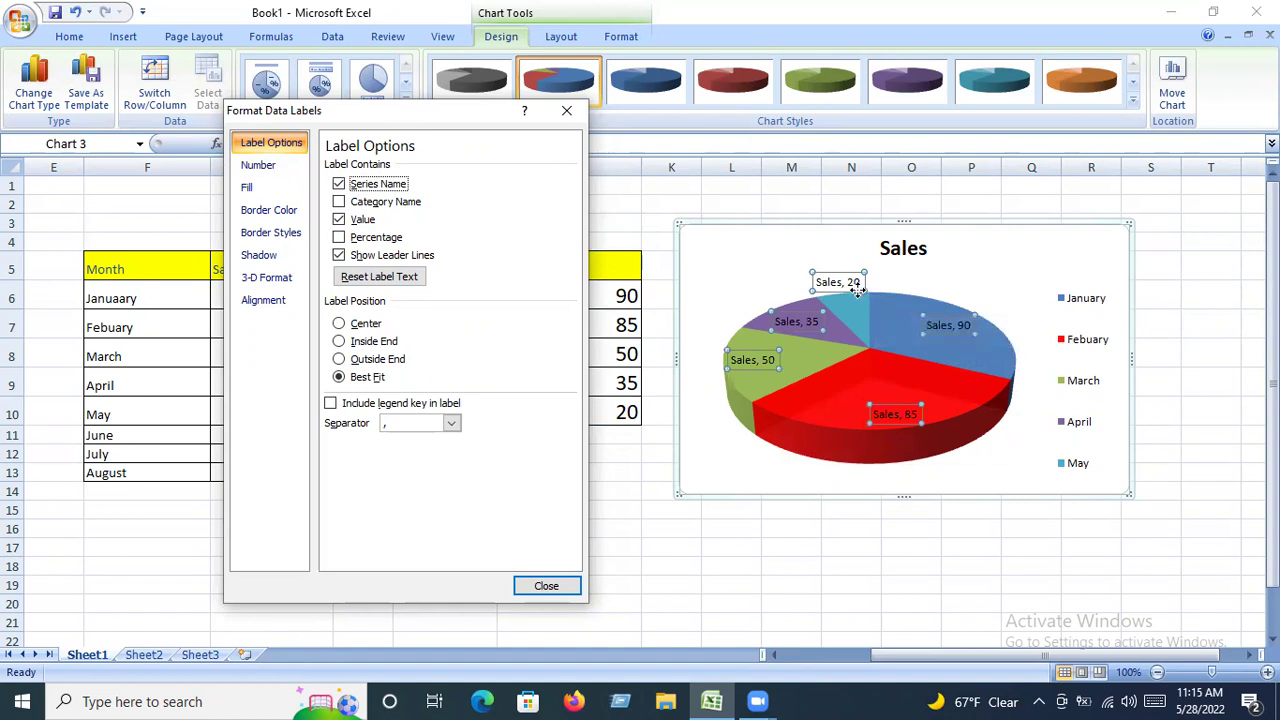
{"action": "left_click", "coordinate": [339, 186]}
{"action": "left_click", "coordinate": [339, 202]}
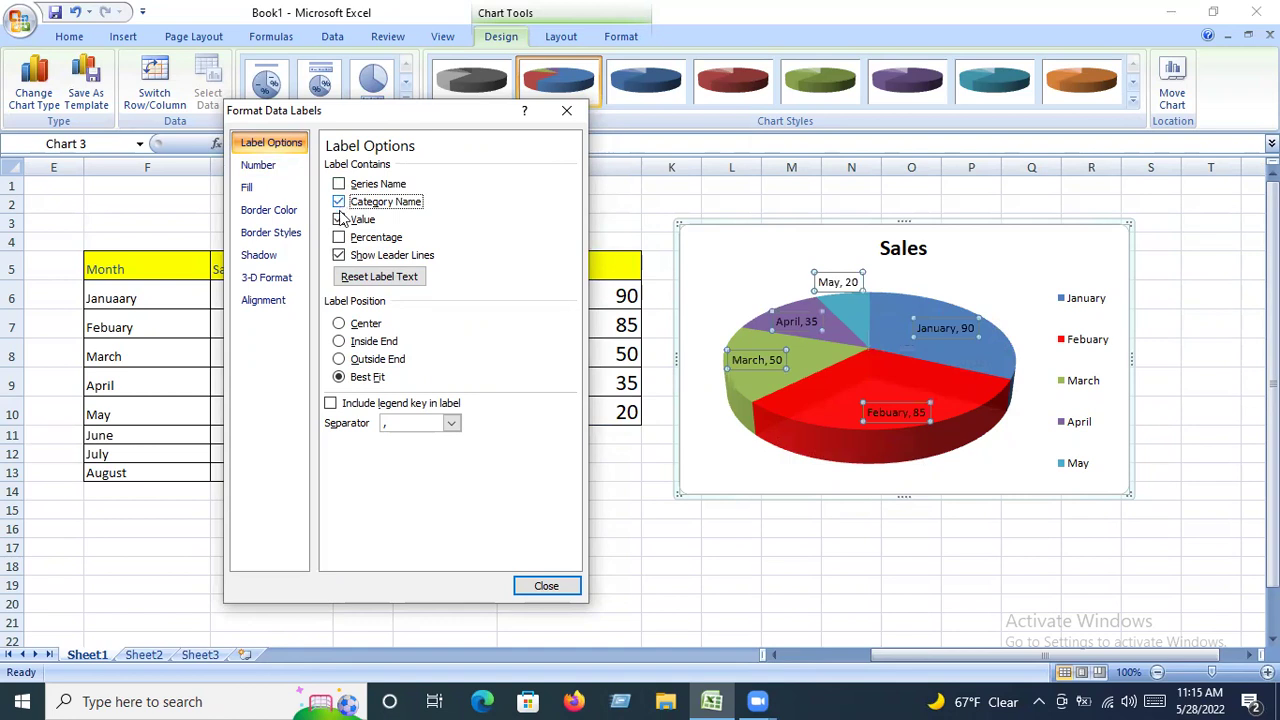
{"action": "left_click", "coordinate": [339, 202]}
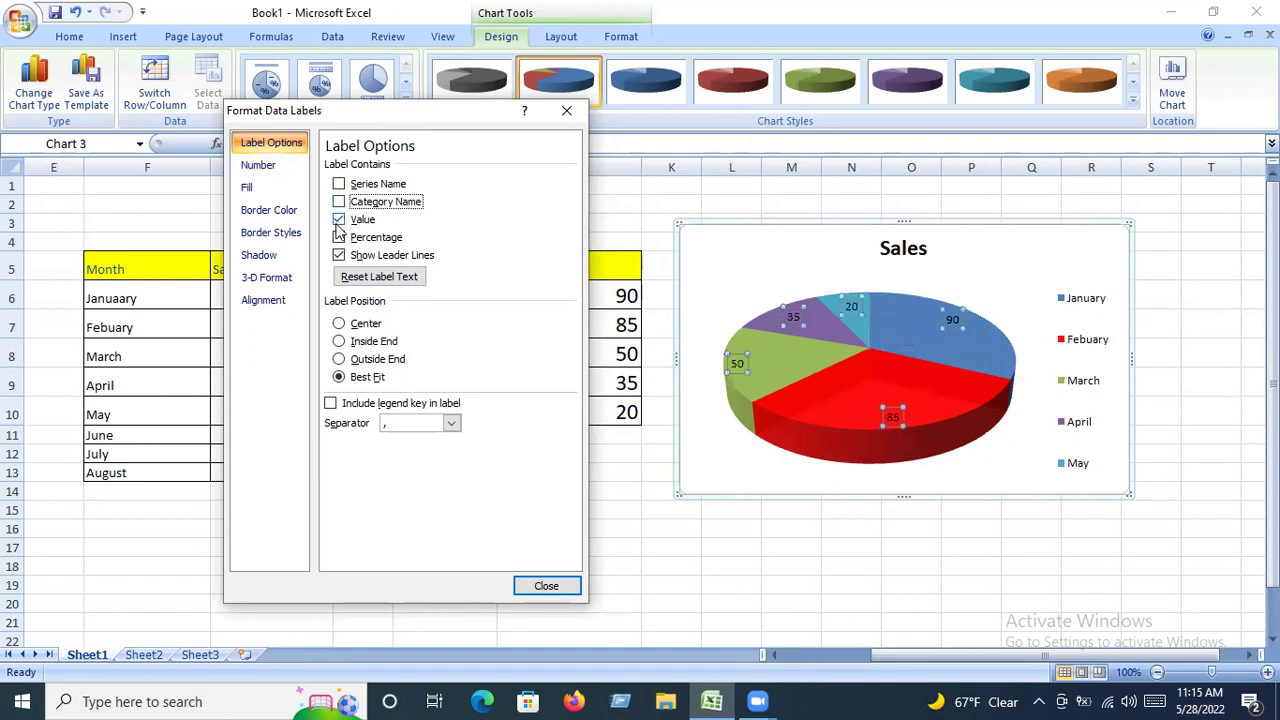
{"action": "left_click", "coordinate": [339, 220]}
{"action": "left_click", "coordinate": [339, 238]}
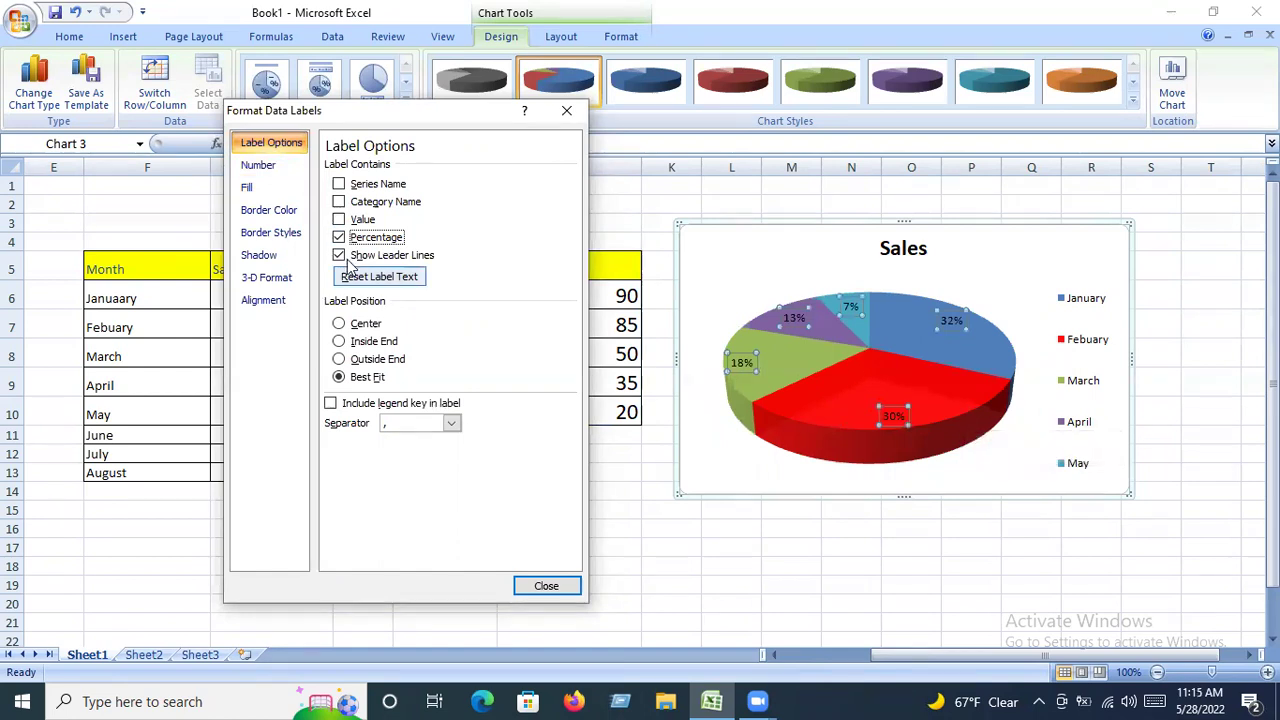
{"action": "left_click", "coordinate": [339, 202]}
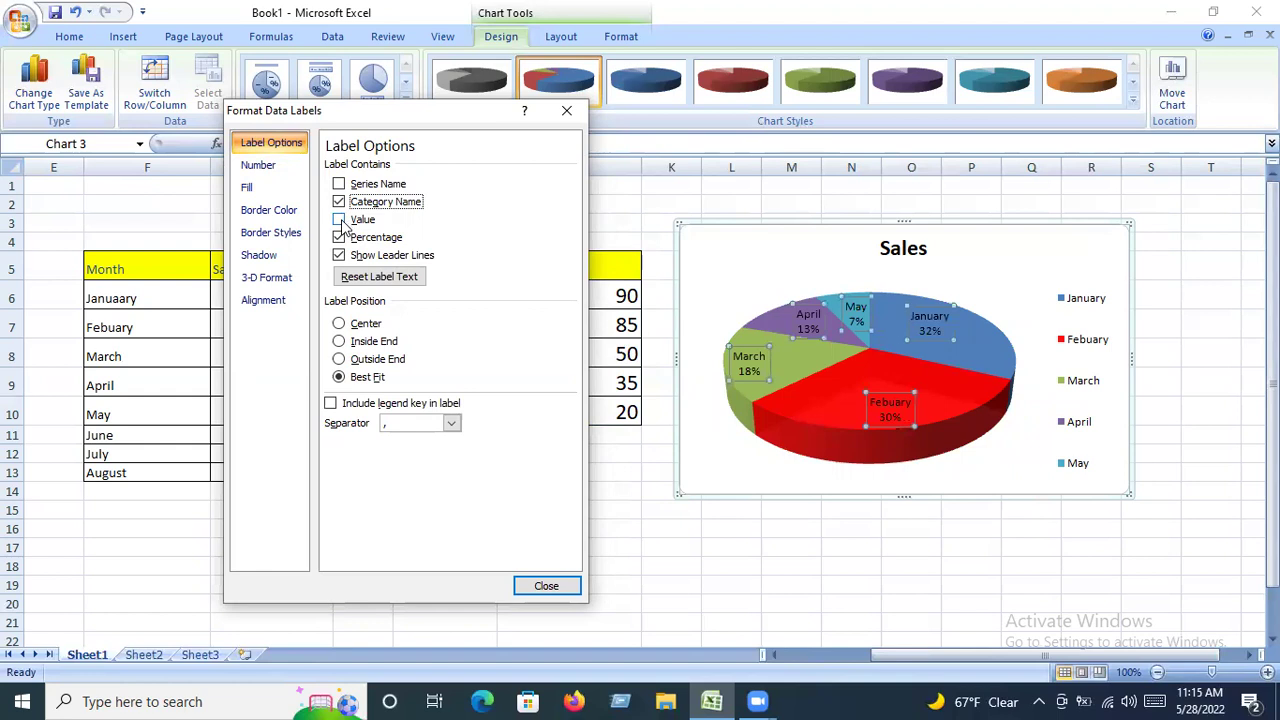
{"action": "left_click", "coordinate": [339, 220]}
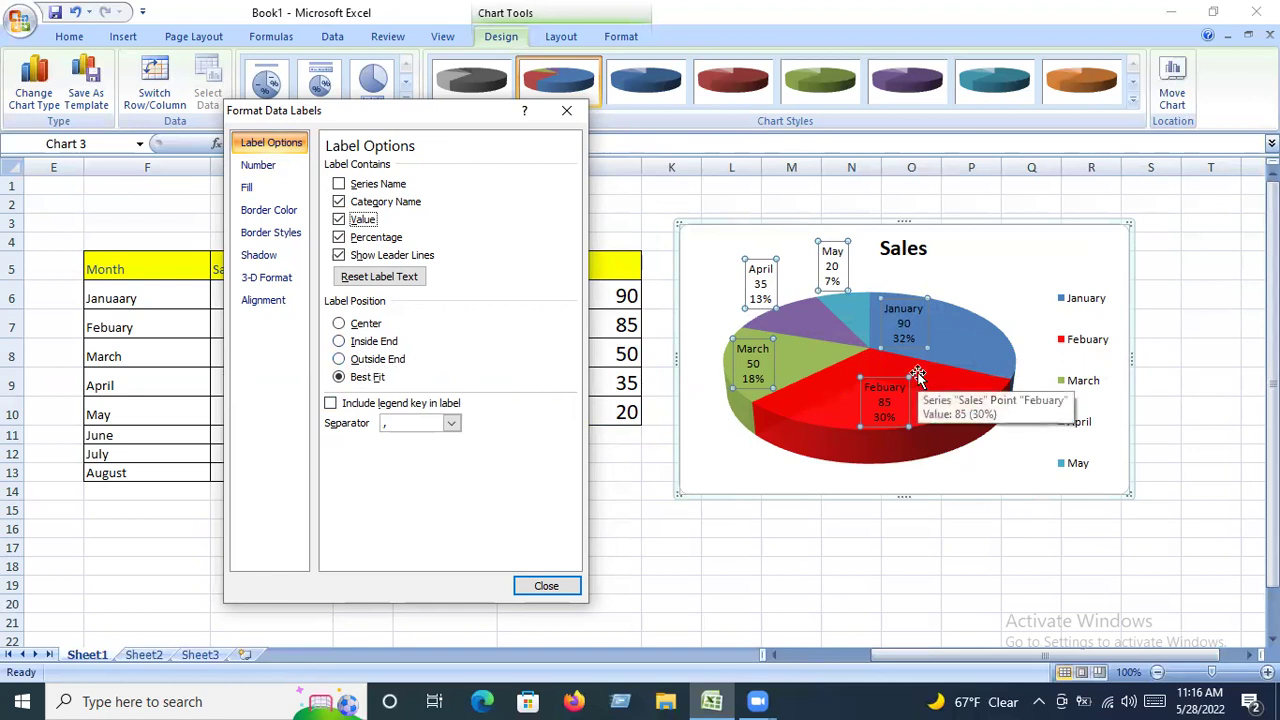
Step: Set the data label position to Outside End, after trying Center and Inside End
{"action": "left_click", "coordinate": [339, 323]}
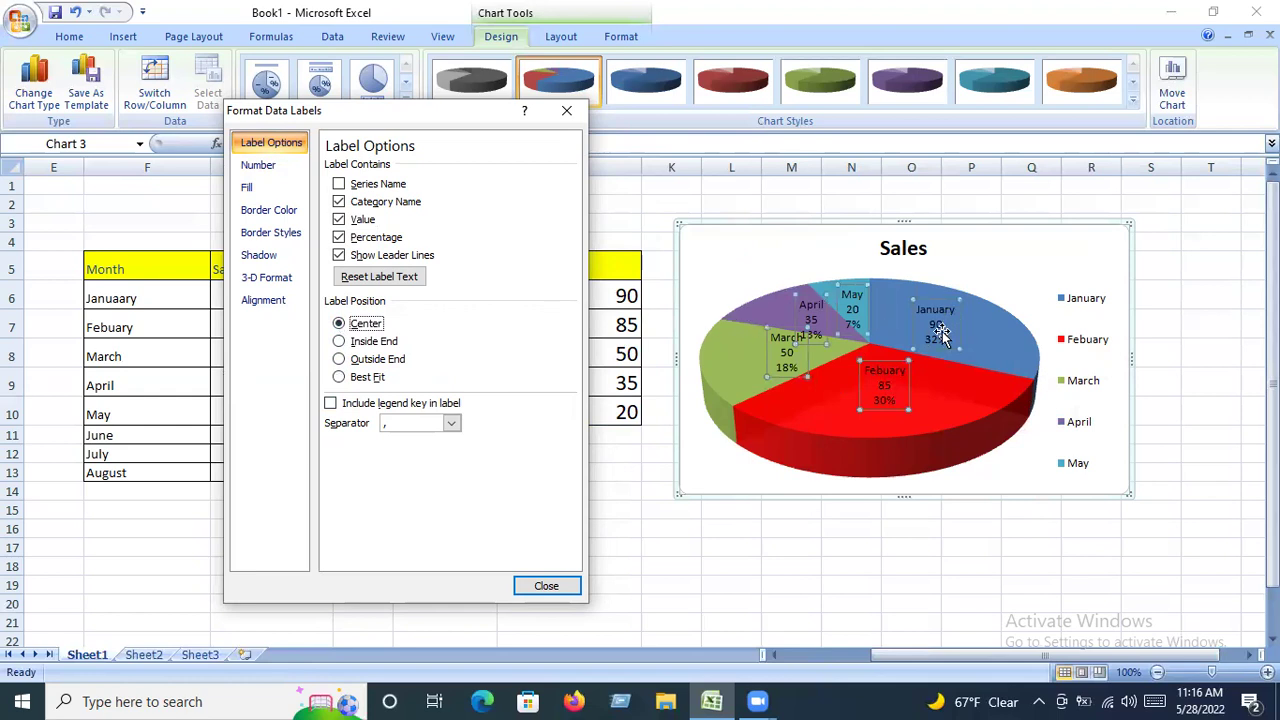
{"action": "left_click", "coordinate": [341, 341]}
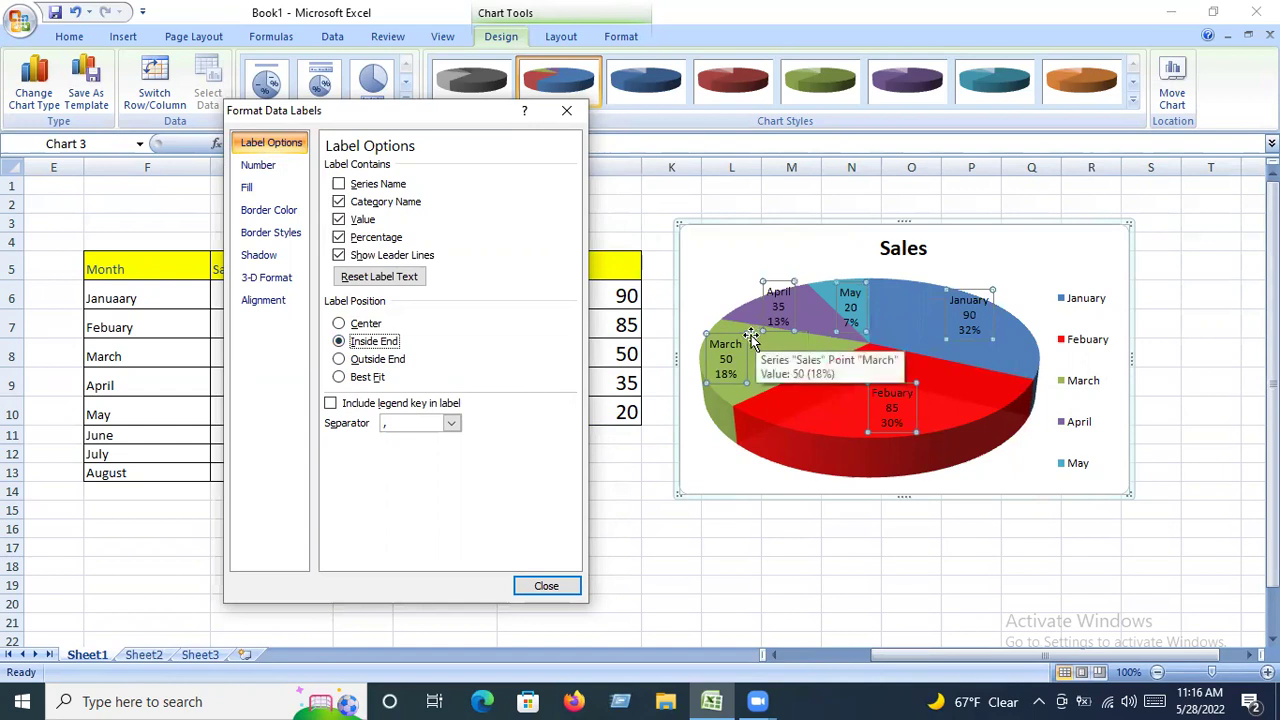
{"action": "left_click", "coordinate": [340, 360]}
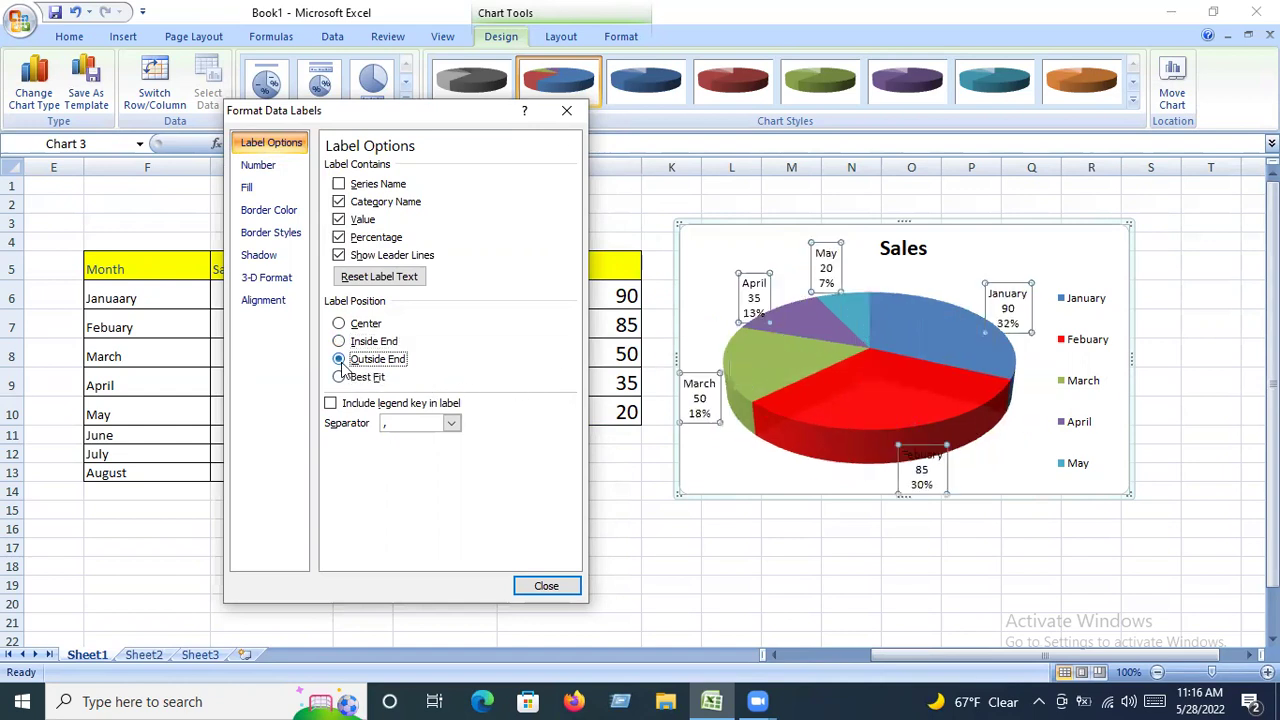